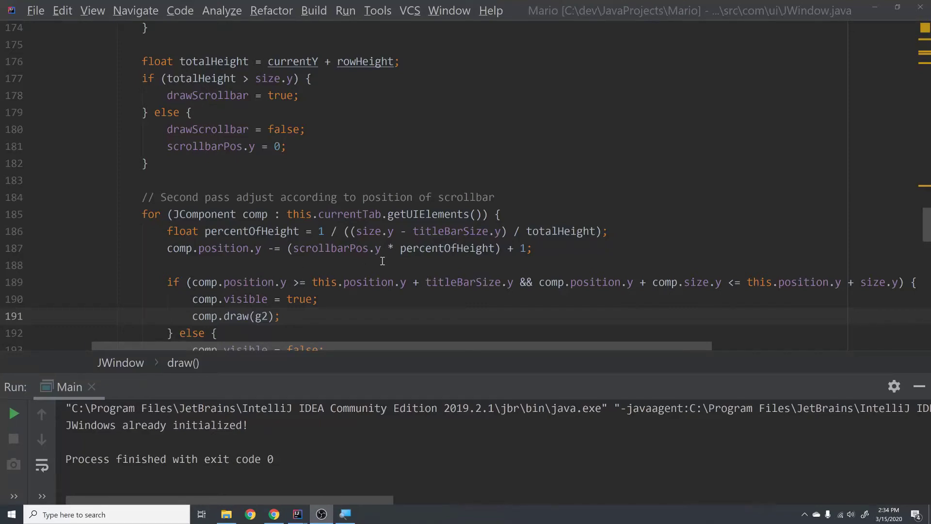
# Launch the Jade level editor with Shift+F10 and move its window, tile palette and Level File panel into place
pyautogui.click(344, 199)
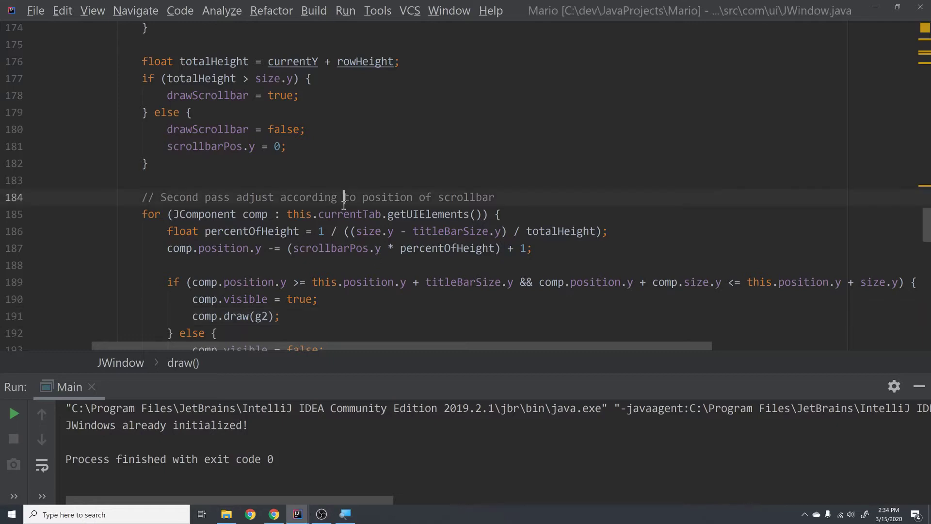
pyautogui.hotkey('shift', 'F10')
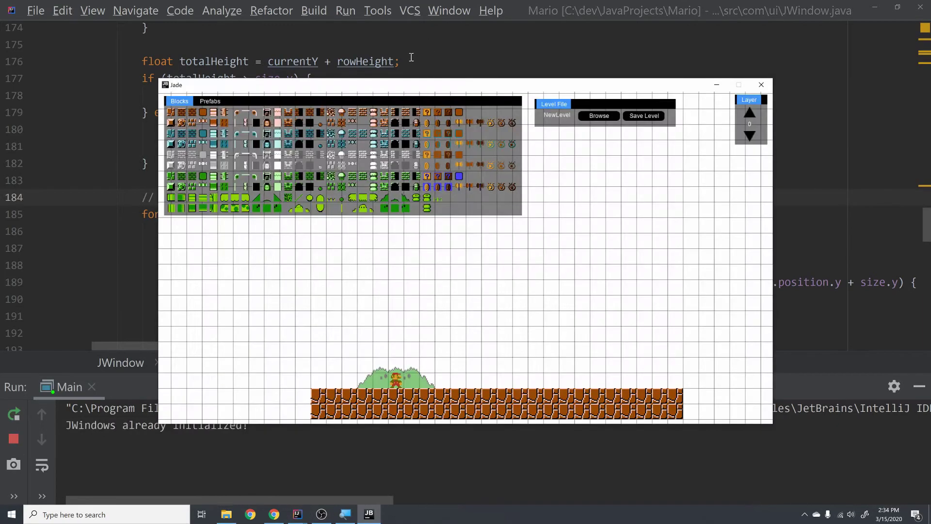
pyautogui.moveTo(404, 89); pyautogui.dragTo(370, 78)
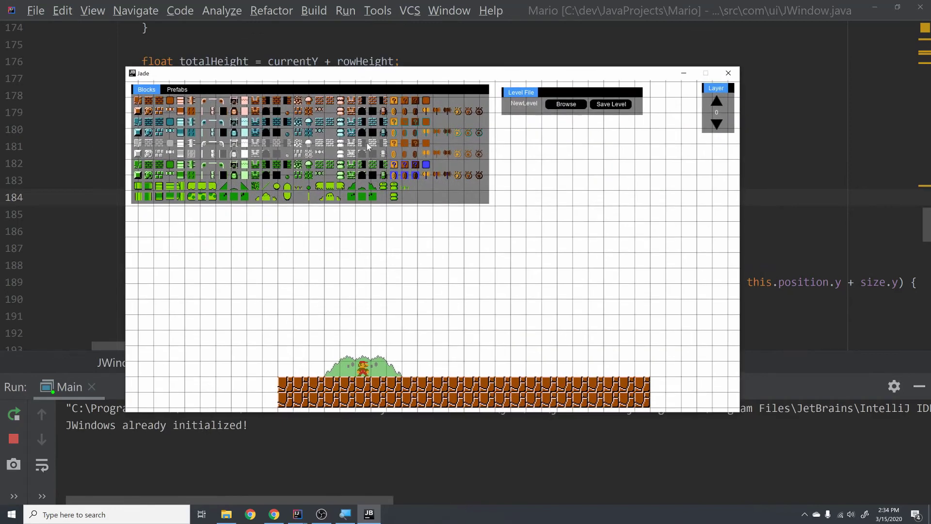
pyautogui.moveTo(272, 88)
pyautogui.mouseDown()
pyautogui.moveTo(263, 92)
pyautogui.moveTo(283, 90)
pyautogui.mouseUp()
pyautogui.moveTo(557, 89); pyautogui.dragTo(568, 93)
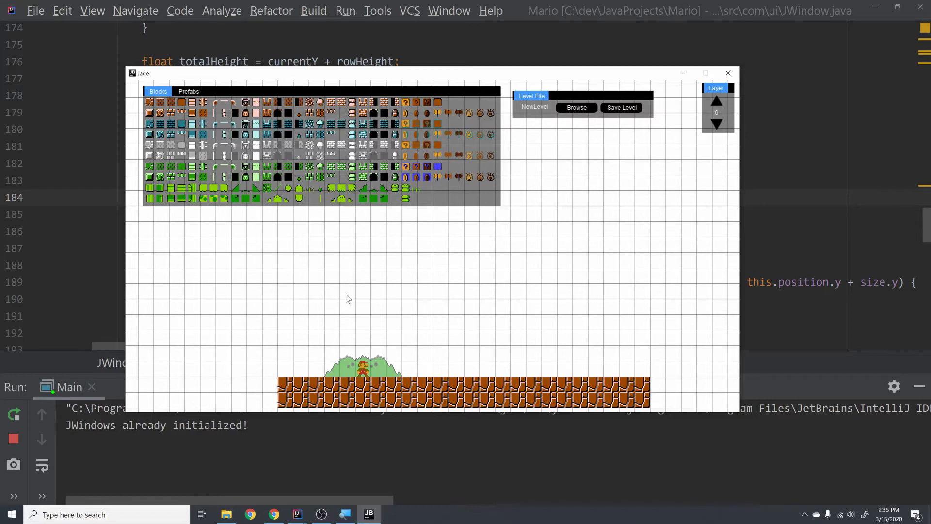
# Pan the level view, then reposition the Blocks palette and resize it to show two more rows
pyautogui.moveTo(469, 297); pyautogui.dragTo(495, 243, button='middle')
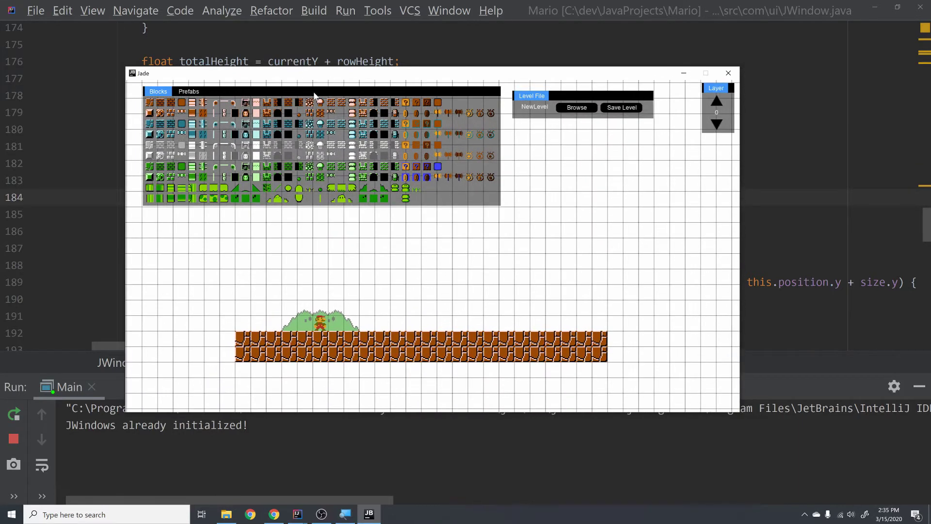
pyautogui.moveTo(315, 95); pyautogui.dragTo(305, 95)
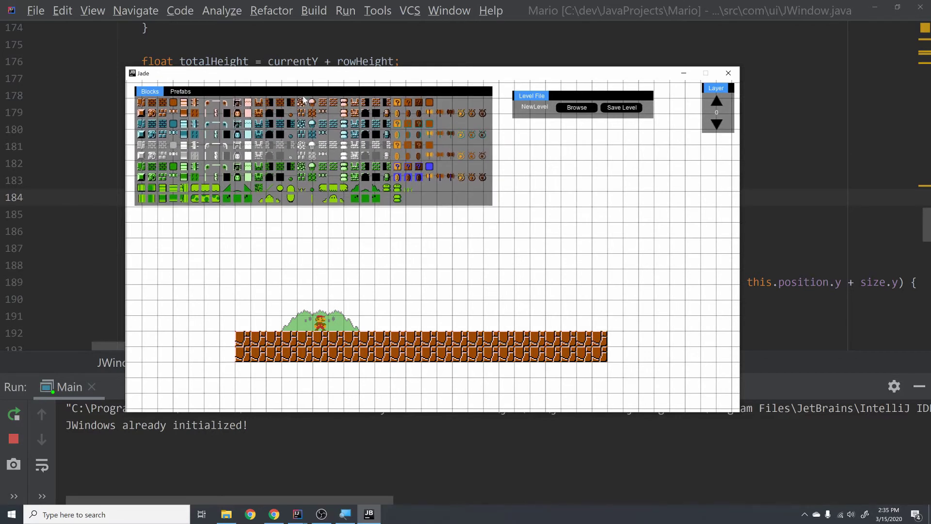
pyautogui.moveTo(208, 100); pyautogui.dragTo(222, 97)
pyautogui.moveTo(496, 208); pyautogui.dragTo(496, 181)
pyautogui.scroll(-2, 459, 159)
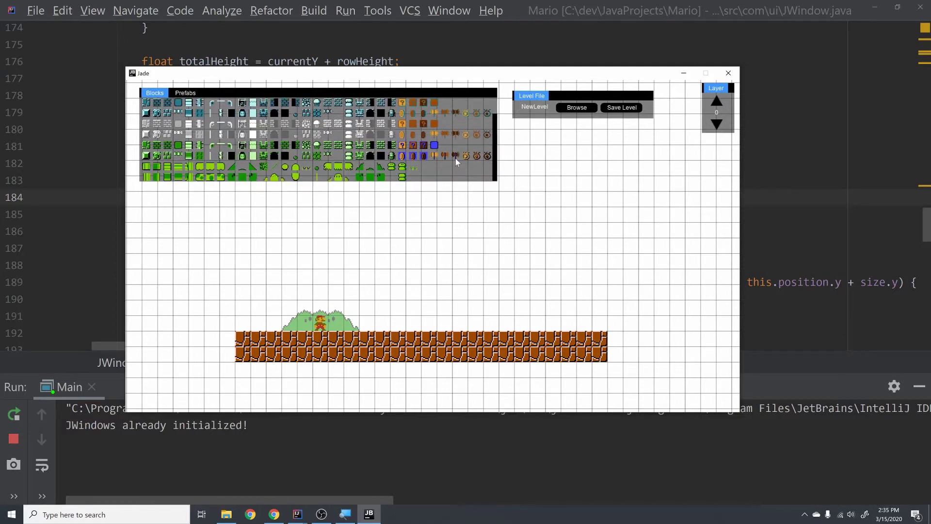
pyautogui.scroll(2, 458, 160)
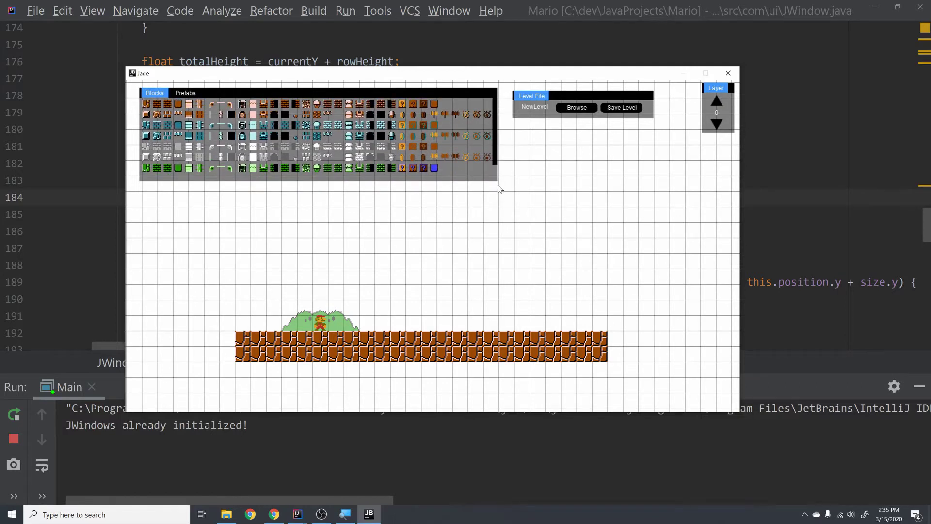
pyautogui.moveTo(496, 181); pyautogui.dragTo(496, 207)
pyautogui.moveTo(308, 94); pyautogui.dragTo(306, 92)
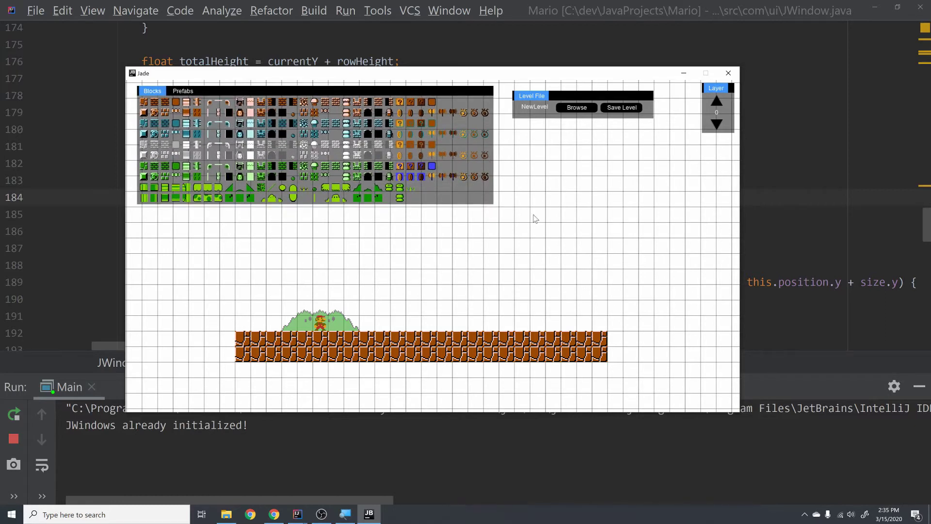
pyautogui.moveTo(495, 206)
pyautogui.mouseDown()
pyautogui.moveTo(436, 209)
pyautogui.moveTo(492, 209)
pyautogui.mouseUp()
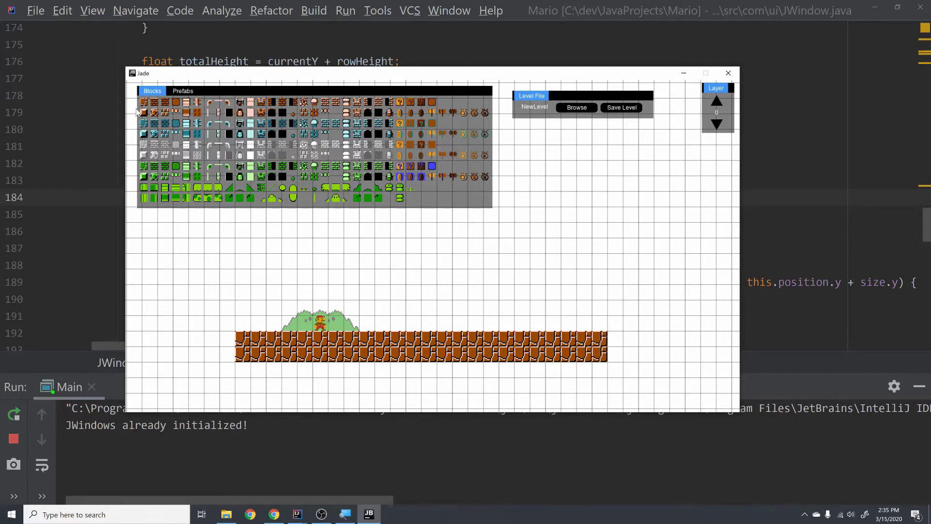
# From the Prefabs collection, place a Goomba on the ground right of Mario
pyautogui.click(181, 93)
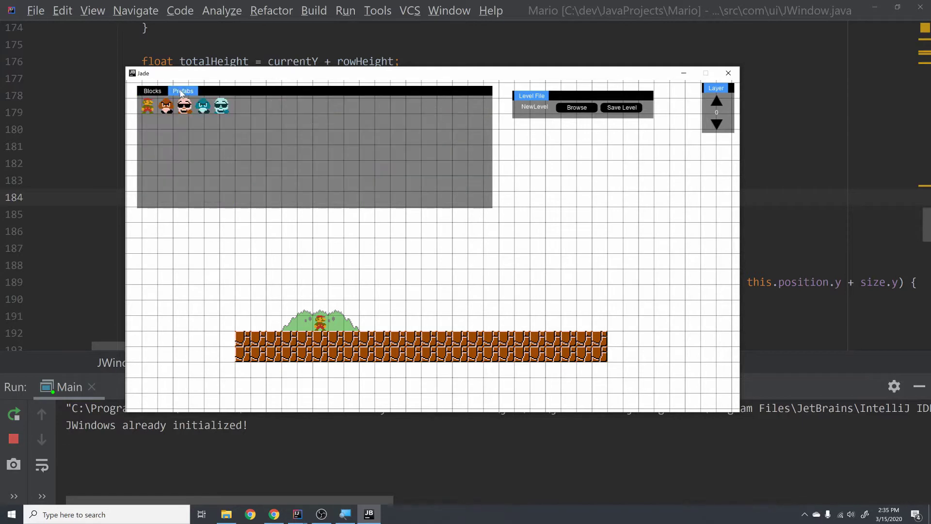
pyautogui.click(166, 106)
pyautogui.click(444, 322)
pyautogui.moveTo(472, 260); pyautogui.dragTo(437, 228, button='middle')
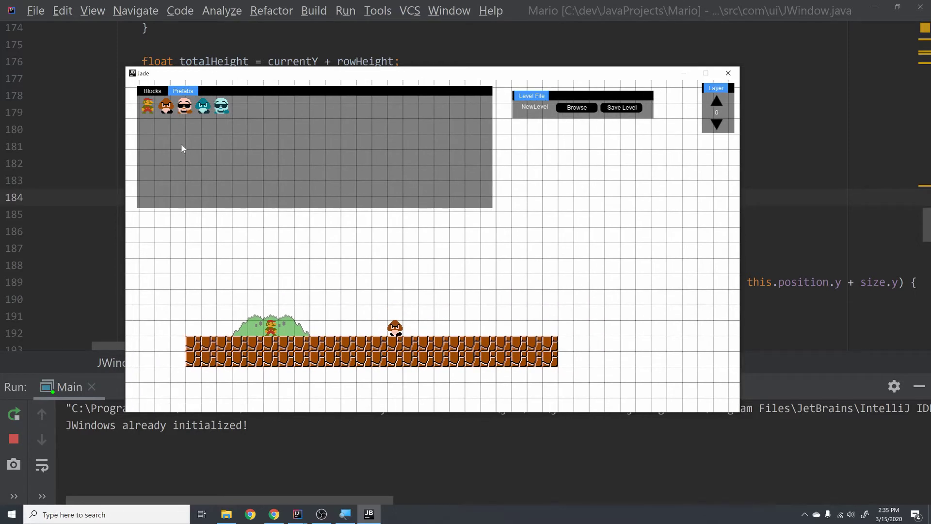
# Paint six brick tiles right of the ground from the Blocks palette, then delete them
pyautogui.click(153, 91)
pyautogui.click(144, 103)
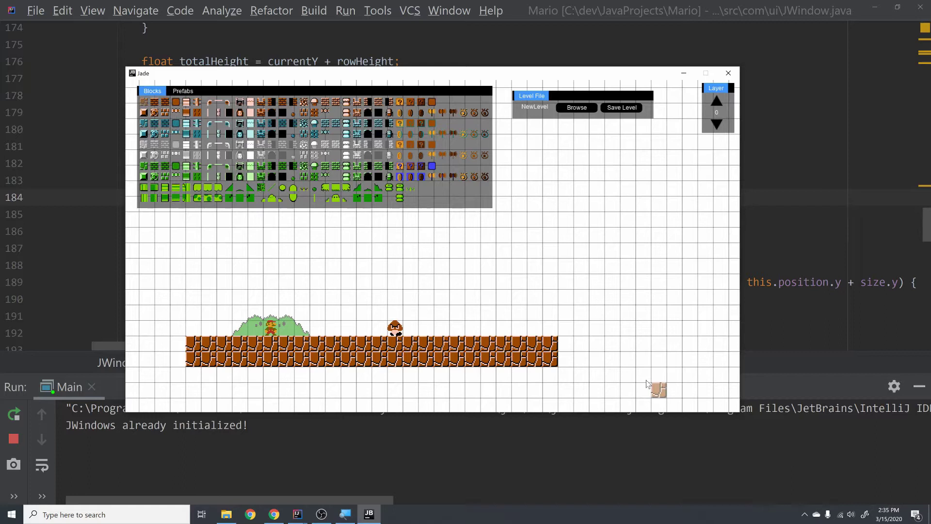
pyautogui.moveTo(597, 359)
pyautogui.mouseDown()
pyautogui.moveTo(621, 361)
pyautogui.moveTo(615, 347)
pyautogui.moveTo(634, 345)
pyautogui.moveTo(617, 346)
pyautogui.moveTo(627, 358)
pyautogui.moveTo(598, 362)
pyautogui.moveTo(598, 340)
pyautogui.moveTo(651, 343)
pyautogui.moveTo(630, 344)
pyautogui.mouseUp()
pyautogui.press('Delete')
pyautogui.moveTo(632, 345); pyautogui.dragTo(561, 264, button='middle')
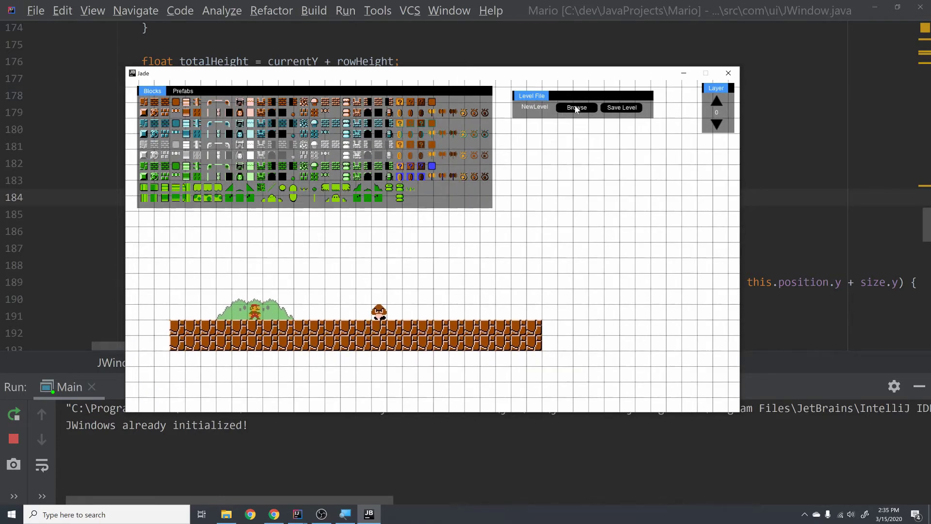
# Load OtherLevel.zip through the Level File panel and paint a winding path of brick blocks
pyautogui.moveTo(564, 98); pyautogui.dragTo(562, 94)
pyautogui.click(576, 104)
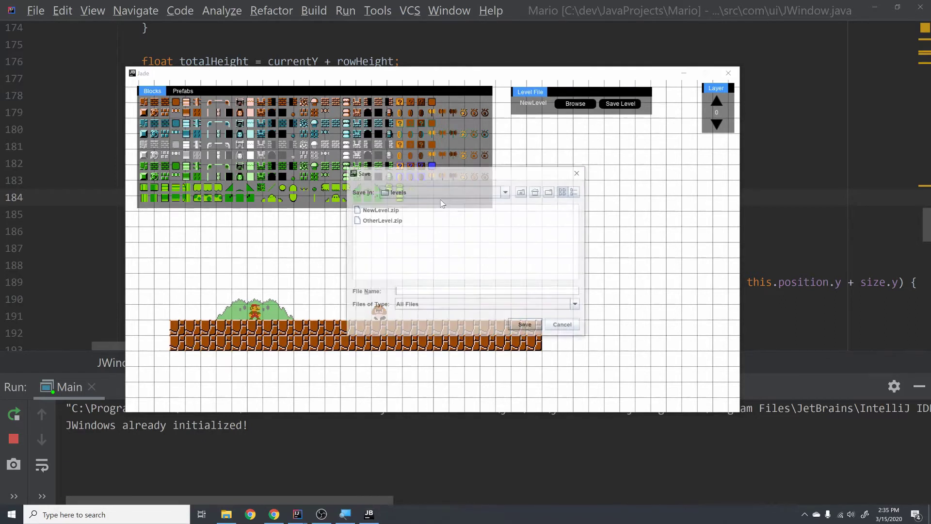
pyautogui.click(382, 221)
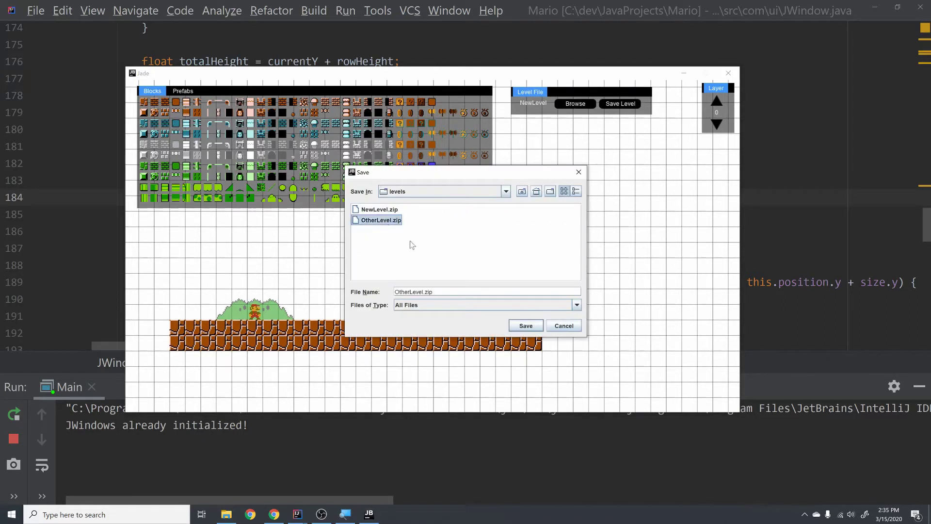
pyautogui.click(524, 326)
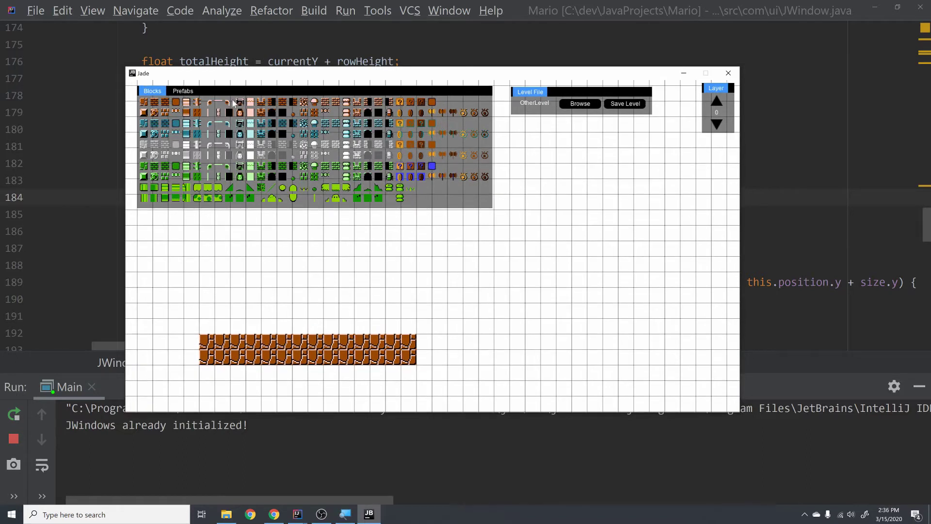
pyautogui.click(144, 103)
pyautogui.moveTo(393, 264)
pyautogui.mouseDown()
pyautogui.moveTo(531, 271)
pyautogui.moveTo(604, 257)
pyautogui.moveTo(594, 342)
pyautogui.mouseUp()
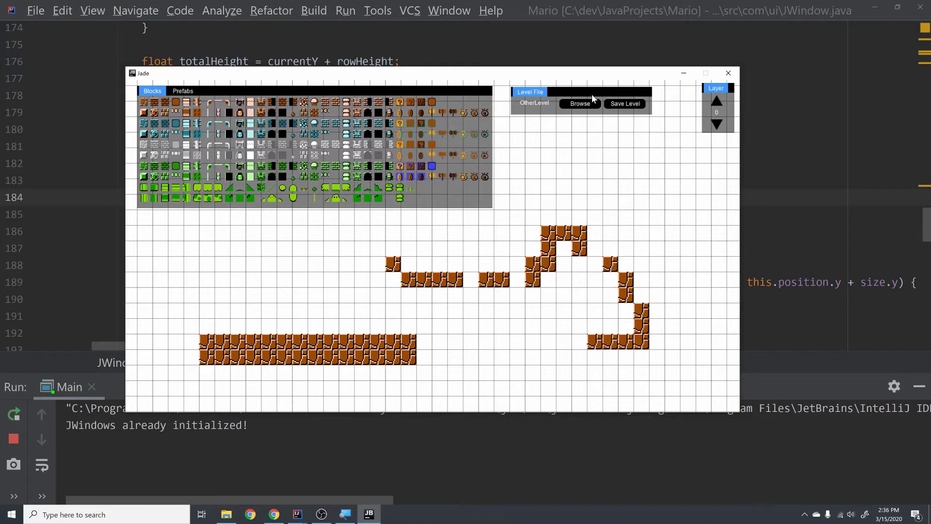
# Switch between NewLevel.zip and OtherLevel.zip, finishing with NewLevel.zip loaded
pyautogui.click(580, 103)
pyautogui.doubleClick(378, 210)
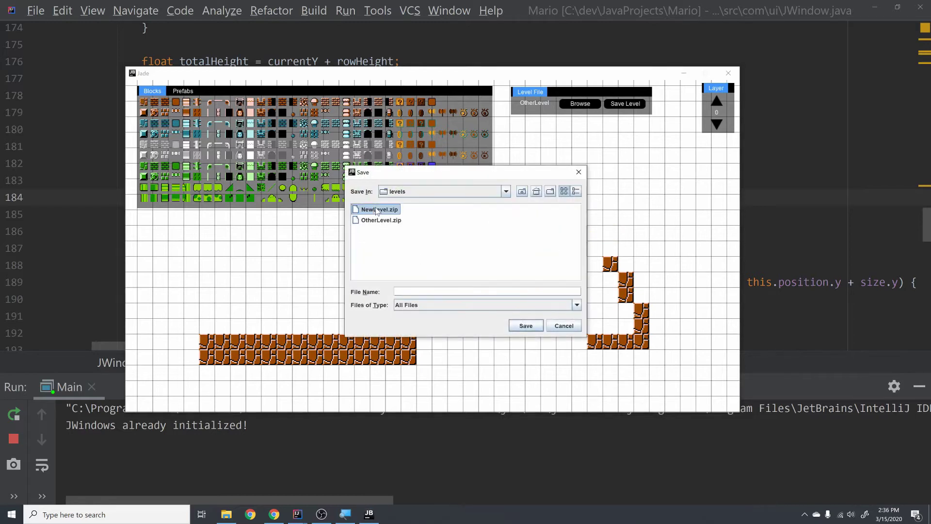
pyautogui.click(577, 104)
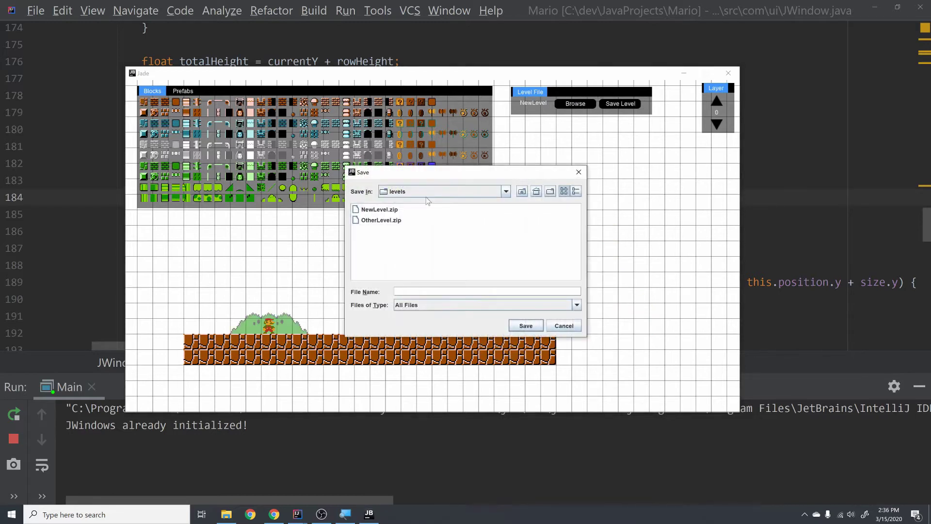
pyautogui.doubleClick(385, 220)
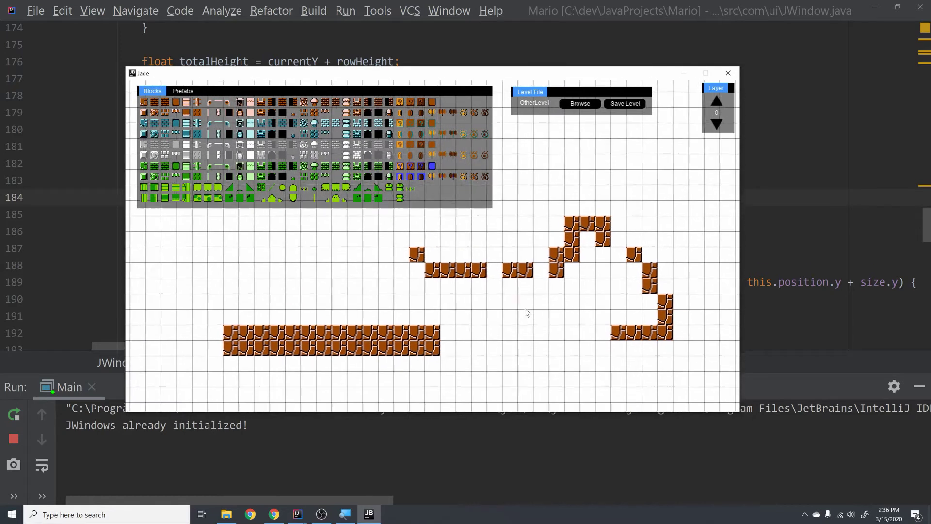
pyautogui.click(590, 107)
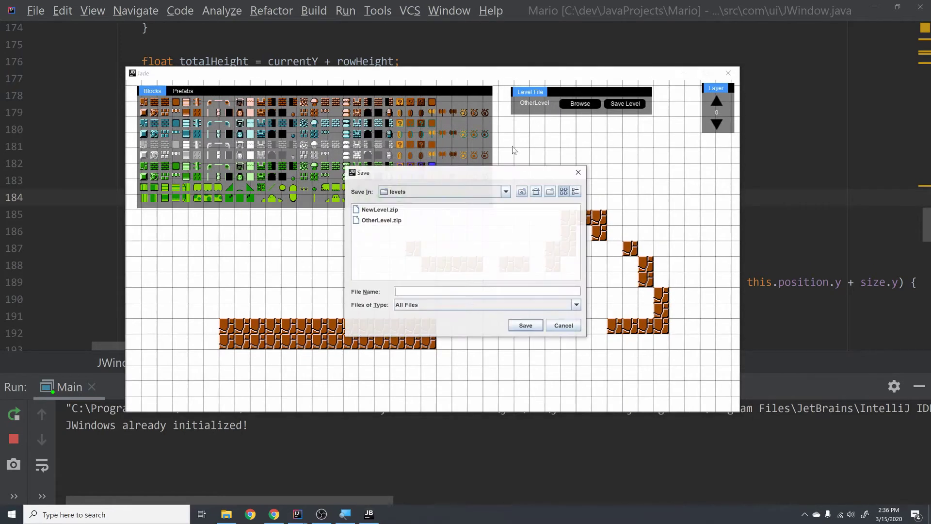
pyautogui.click(378, 221)
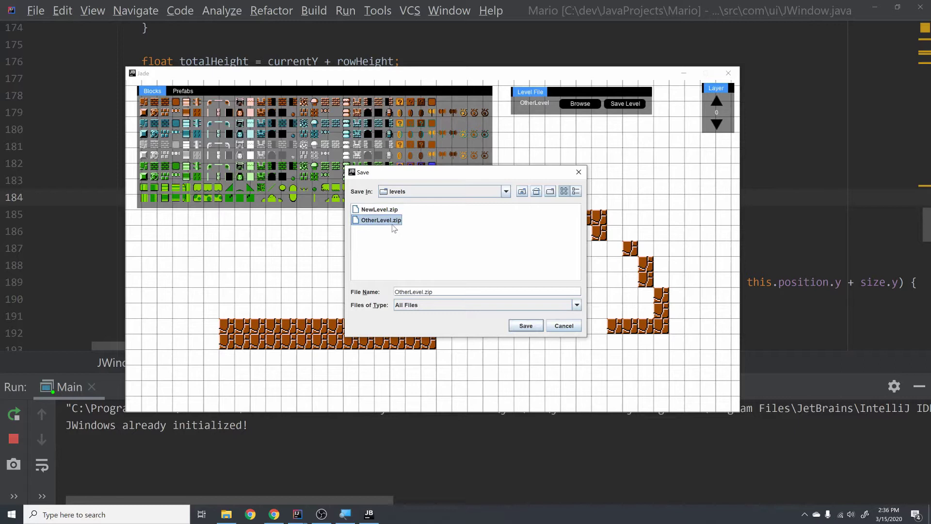
pyautogui.click(378, 212)
pyautogui.doubleClick(379, 212)
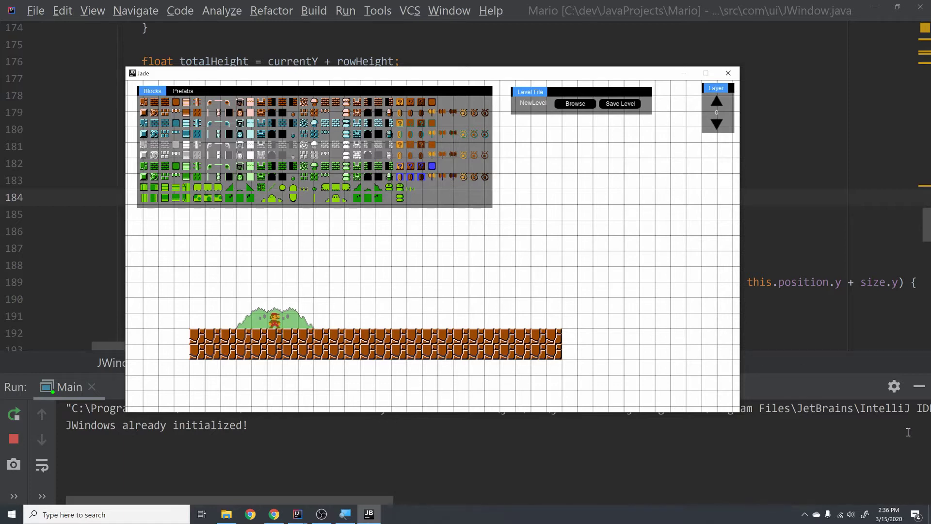
pyautogui.rightClick(889, 514)
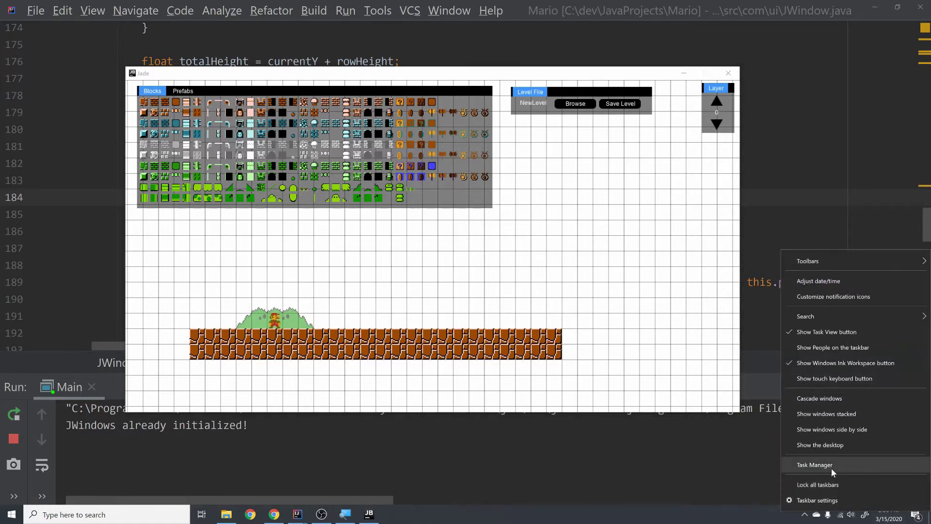
pyautogui.click(815, 465)
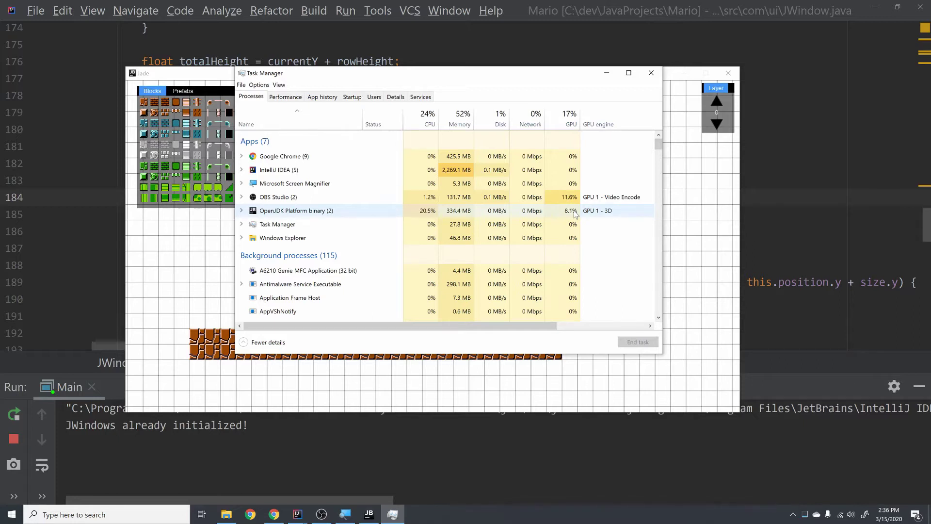
pyautogui.click(651, 73)
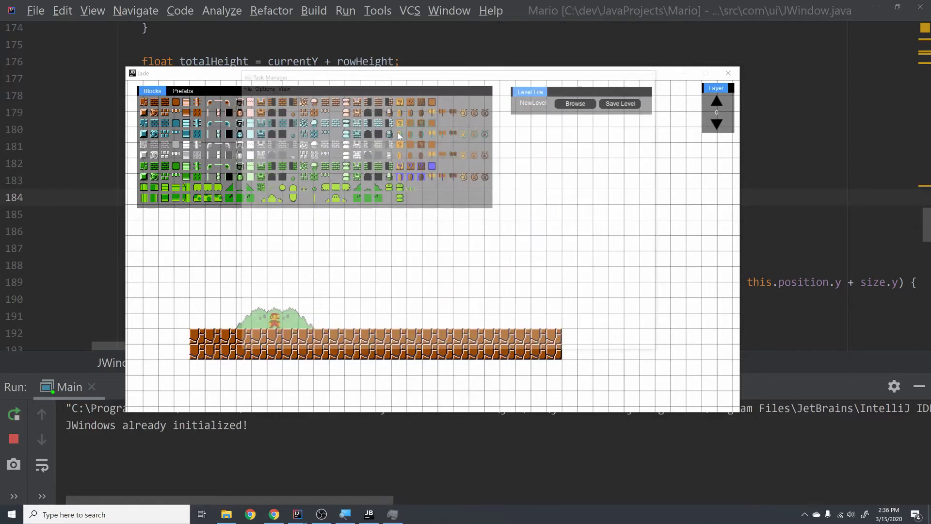
# Shift the editor window and Level File panel slightly, then close the Jade level editor window
pyautogui.moveTo(320, 77); pyautogui.dragTo(315, 66)
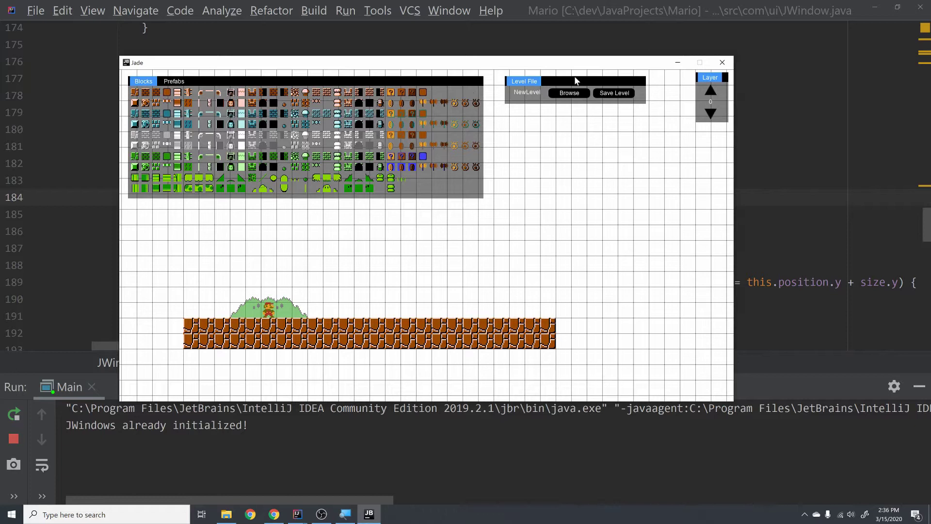
pyautogui.moveTo(574, 78); pyautogui.dragTo(567, 77)
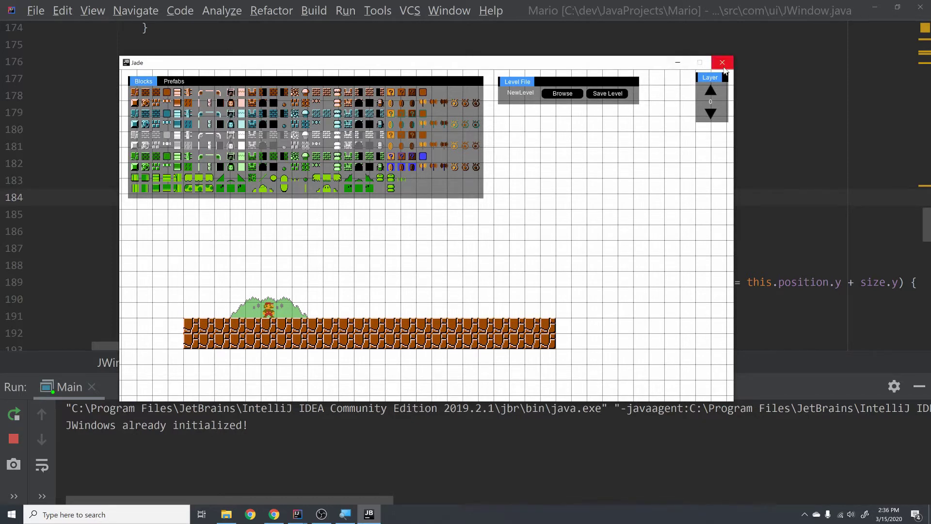
pyautogui.moveTo(421, 62); pyautogui.dragTo(429, 55)
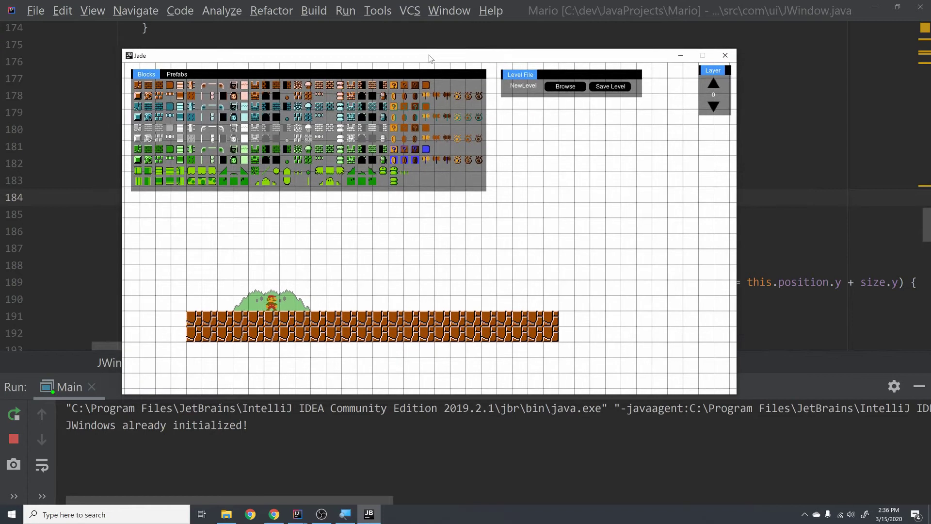
pyautogui.click(723, 56)
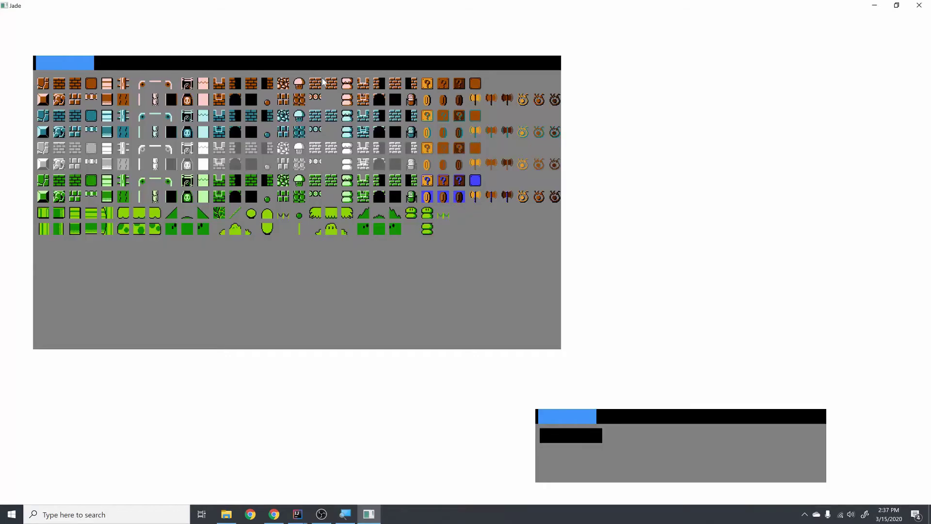
# Move the tile palette and small panel to the top, toggling the palette between character and tile sheets
pyautogui.moveTo(320, 73); pyautogui.dragTo(304, 61)
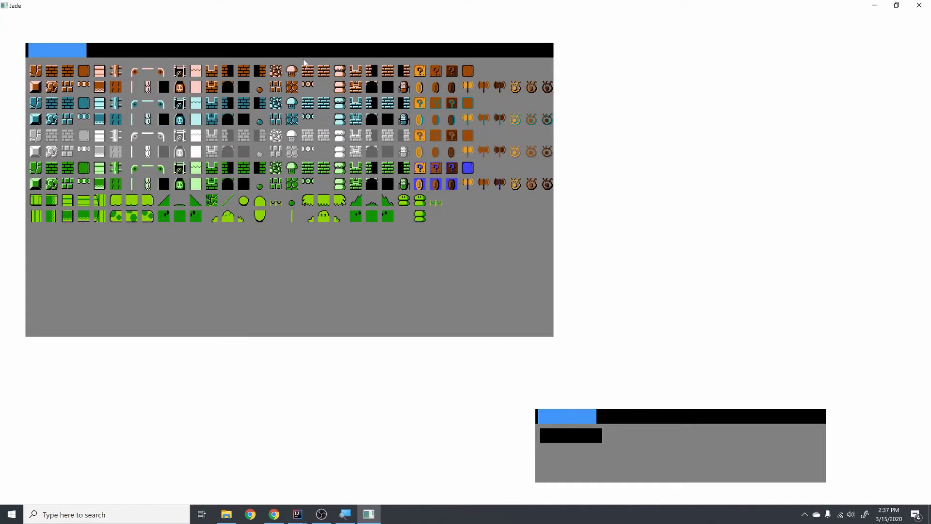
pyautogui.moveTo(677, 415); pyautogui.dragTo(730, 67)
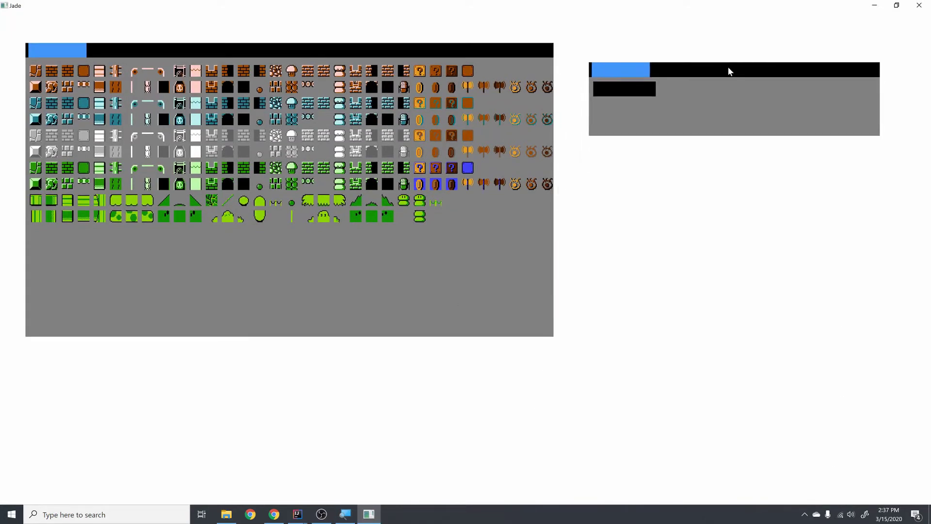
pyautogui.moveTo(511, 52); pyautogui.dragTo(502, 44)
pyautogui.moveTo(752, 73); pyautogui.dragTo(734, 51)
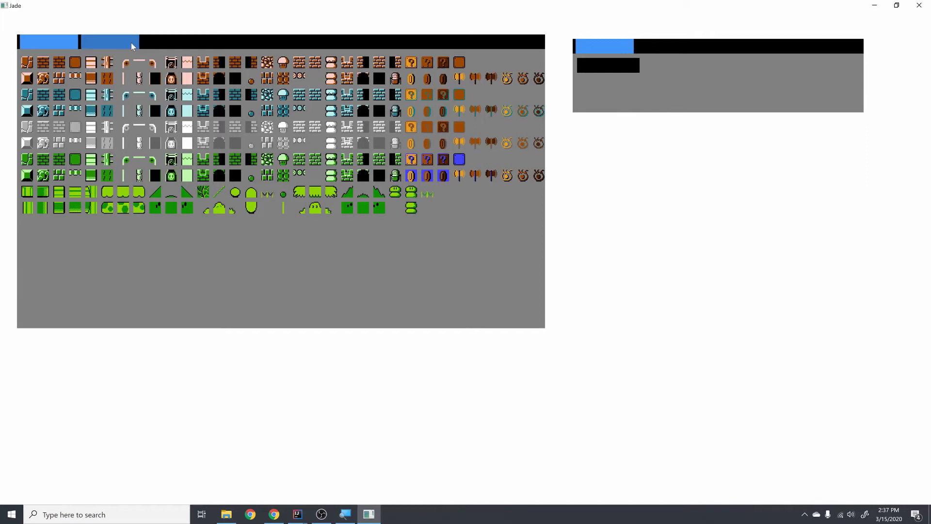
pyautogui.click(133, 42)
pyautogui.moveTo(219, 42)
pyautogui.mouseDown()
pyautogui.moveTo(211, 28)
pyautogui.moveTo(223, 40)
pyautogui.mouseUp()
pyautogui.click(141, 40)
pyautogui.click(48, 39)
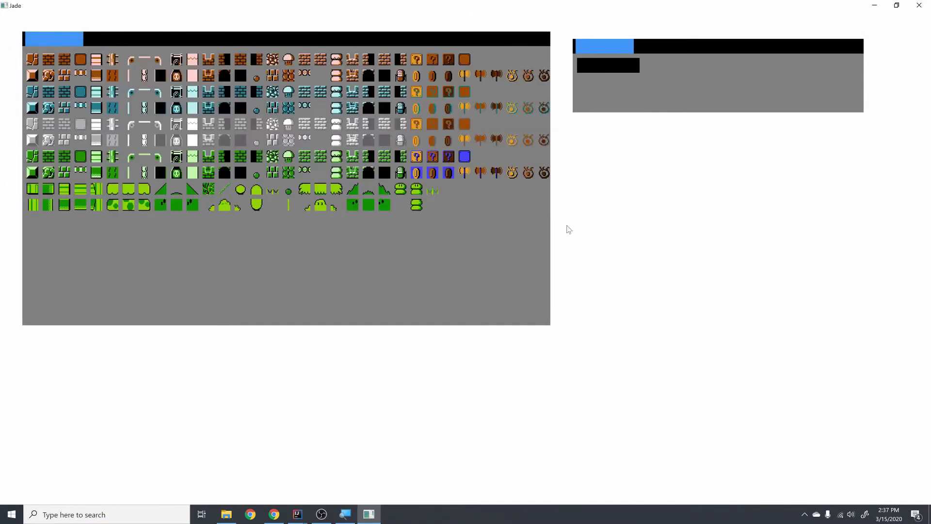
# Shrink the tile palette's height, fine-tune both panels' positions, and close the engine window
pyautogui.moveTo(548, 324); pyautogui.dragTo(557, 264)
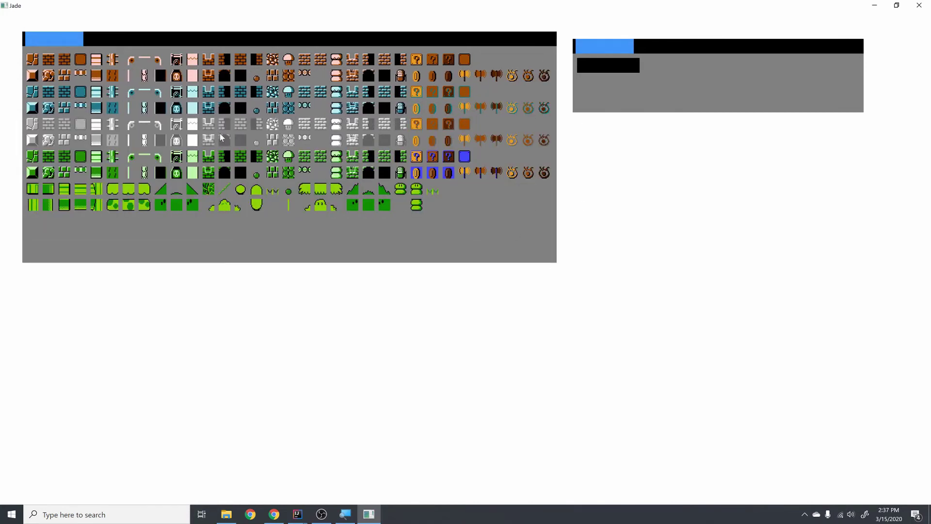
pyautogui.moveTo(285, 46); pyautogui.dragTo(277, 44)
pyautogui.moveTo(688, 56); pyautogui.dragTo(683, 49)
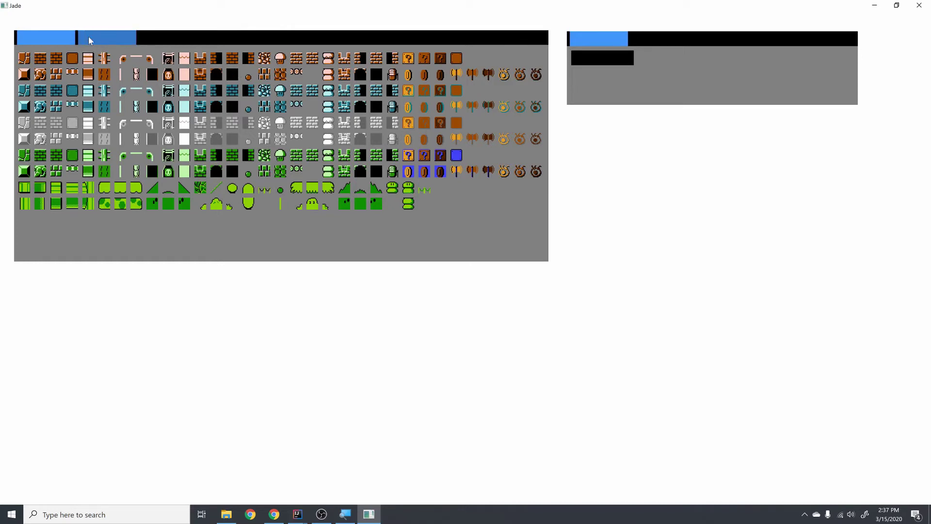
pyautogui.moveTo(213, 37); pyautogui.dragTo(212, 33)
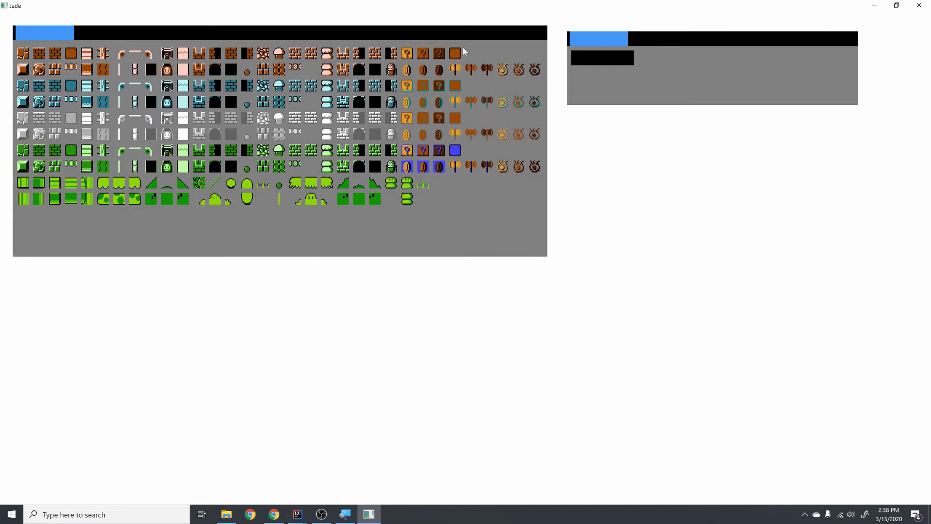
pyautogui.moveTo(646, 40); pyautogui.dragTo(656, 34)
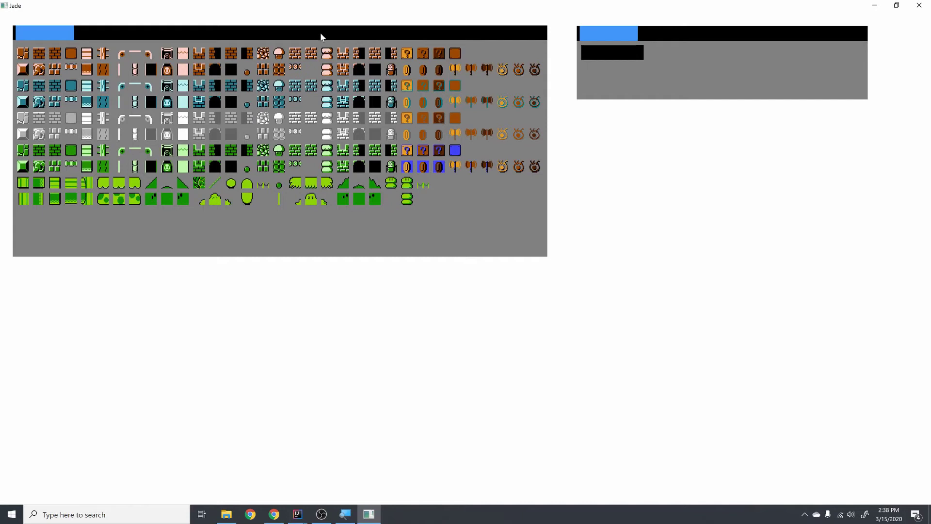
pyautogui.moveTo(313, 34); pyautogui.dragTo(311, 34)
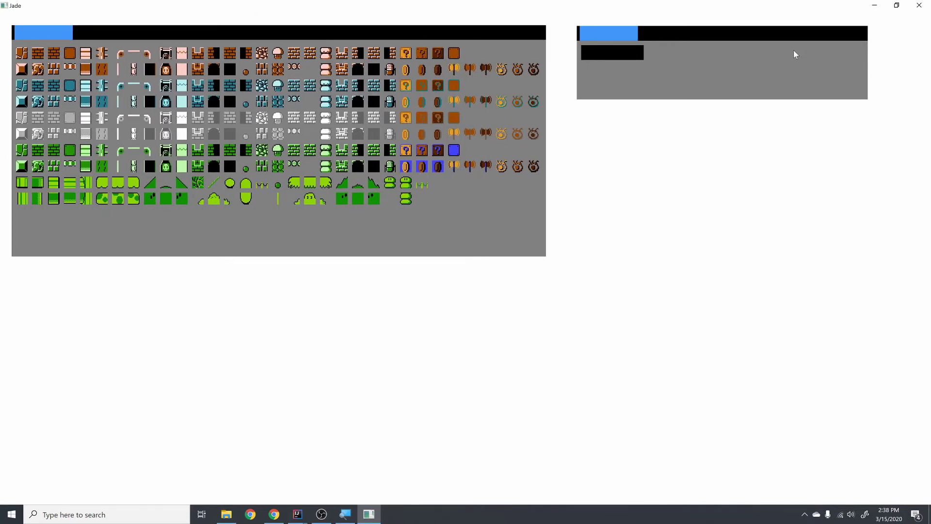
pyautogui.click(919, 5)
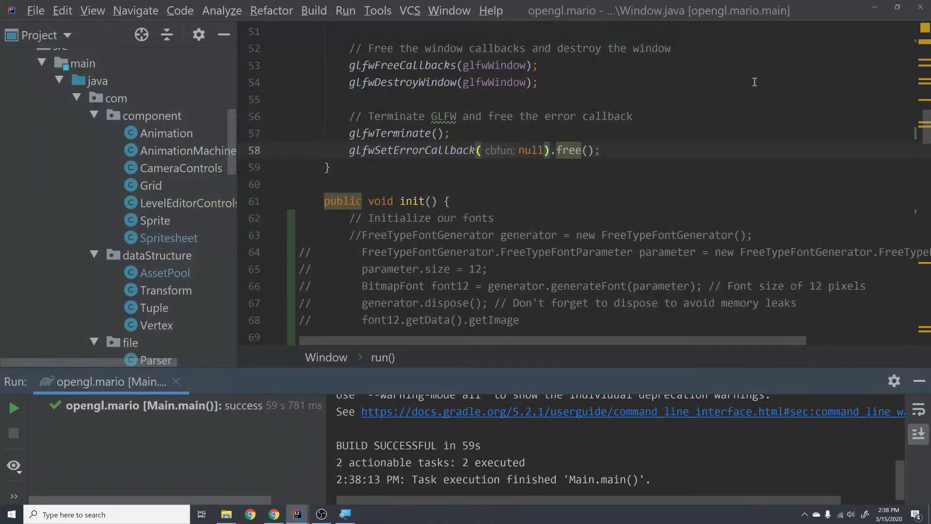
# In the Mario project, inspect the percentOfHeight calculation on line 187 and close the old level editor
pyautogui.moveTo(298, 515)
pyautogui.click(339, 484)
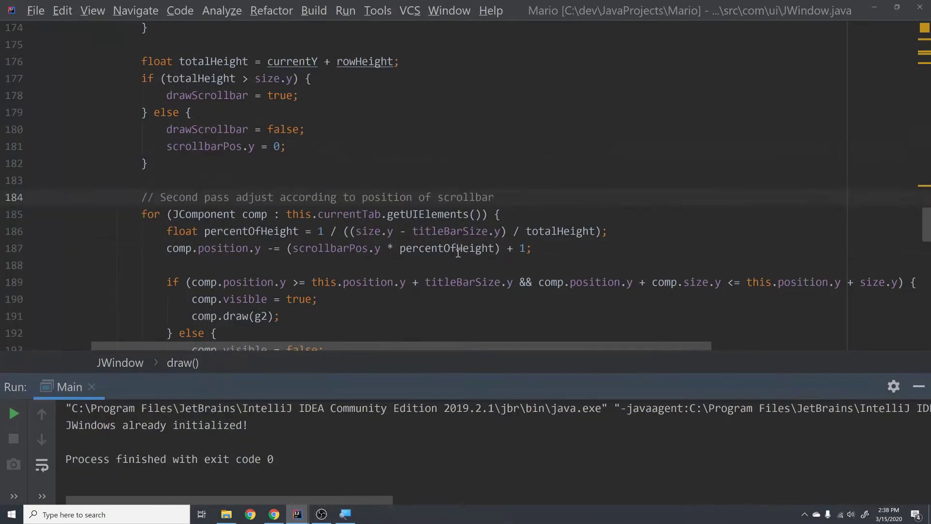
pyautogui.click(458, 252)
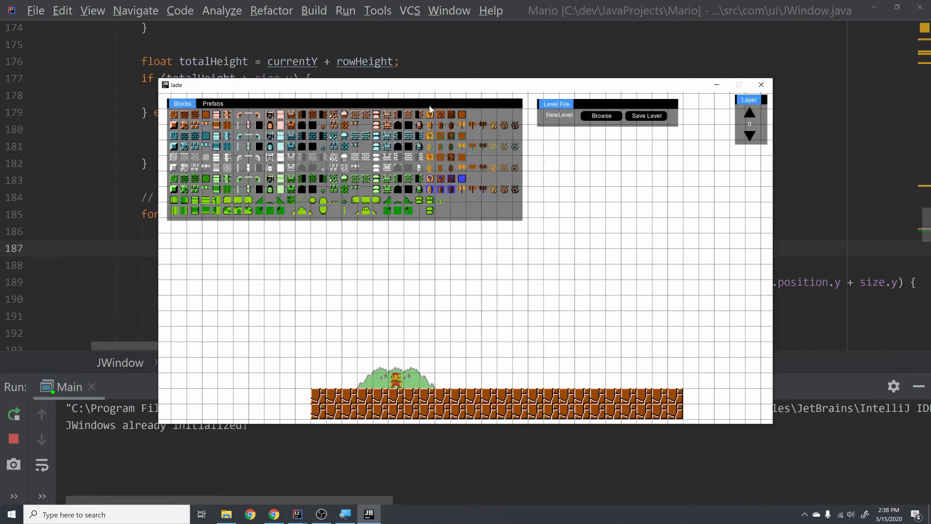
pyautogui.moveTo(429, 104); pyautogui.dragTo(438, 100)
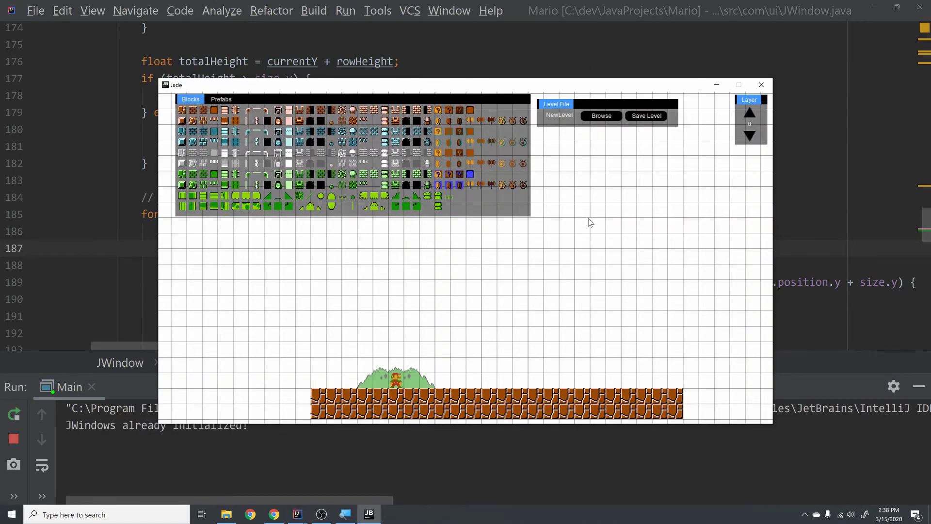
pyautogui.click(761, 85)
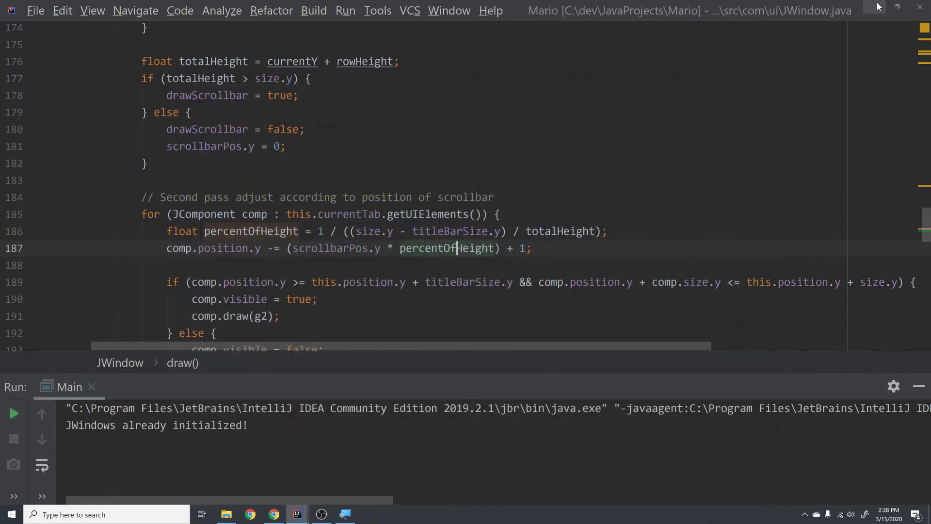
# Rerun Main.main() in opengl.mario and move the sprite palette and small panel upward
pyautogui.hotkey('alt', 'Tab')
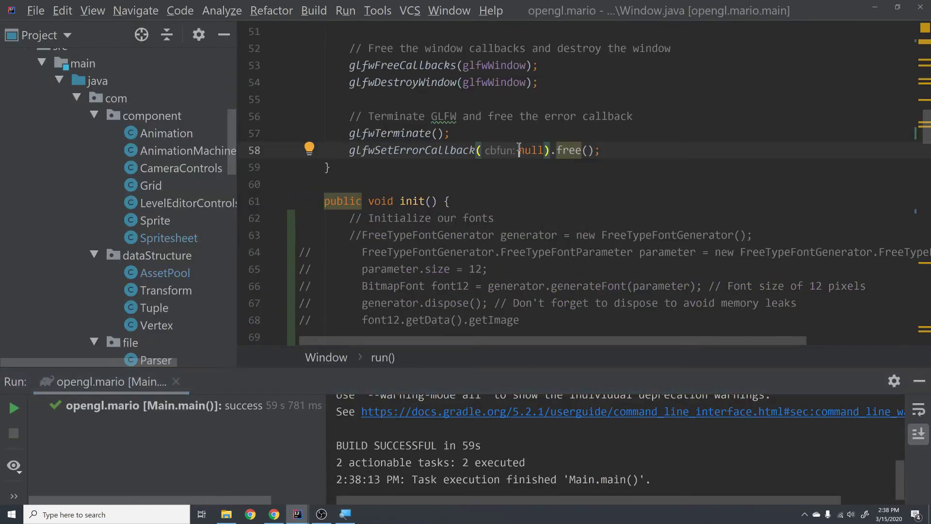
pyautogui.hotkey('shift', 'F10')
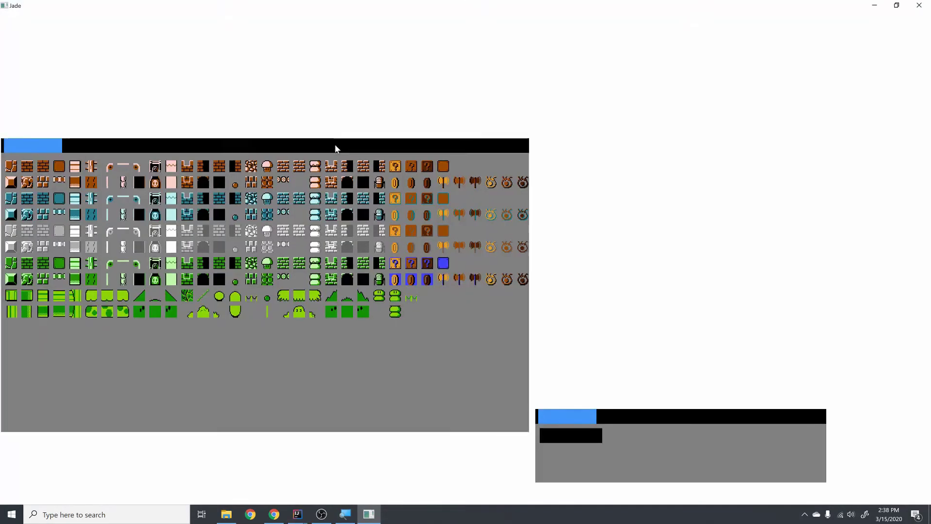
pyautogui.moveTo(334, 144); pyautogui.dragTo(375, 71)
pyautogui.moveTo(636, 407); pyautogui.dragTo(665, 196)
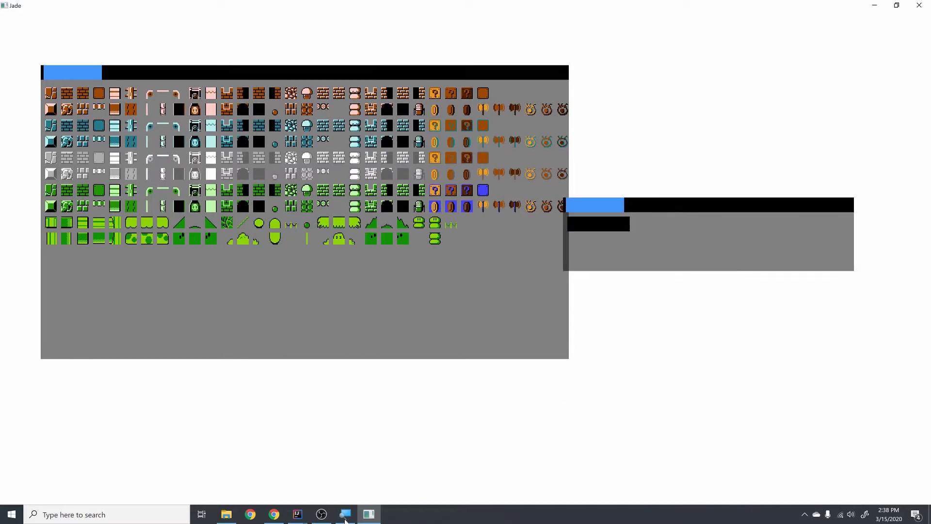
pyautogui.rightClick(781, 516)
pyautogui.click(831, 465)
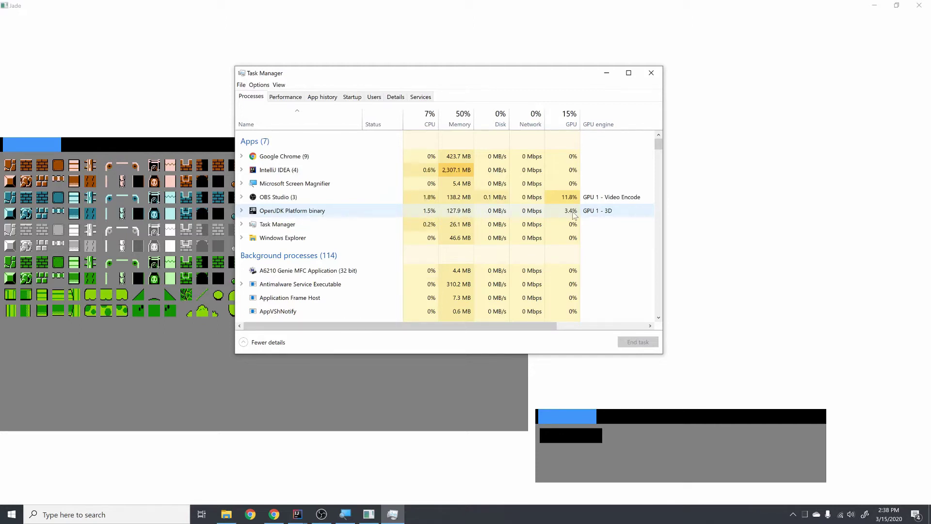
pyautogui.click(651, 73)
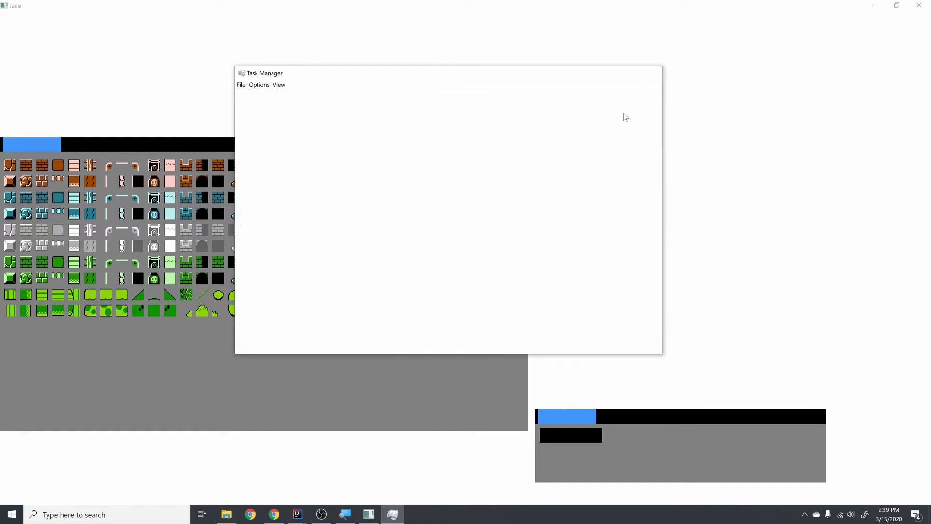
# Drag the tile palette to the upper left and the small panel to the upper right
pyautogui.moveTo(320, 140); pyautogui.dragTo(371, 51)
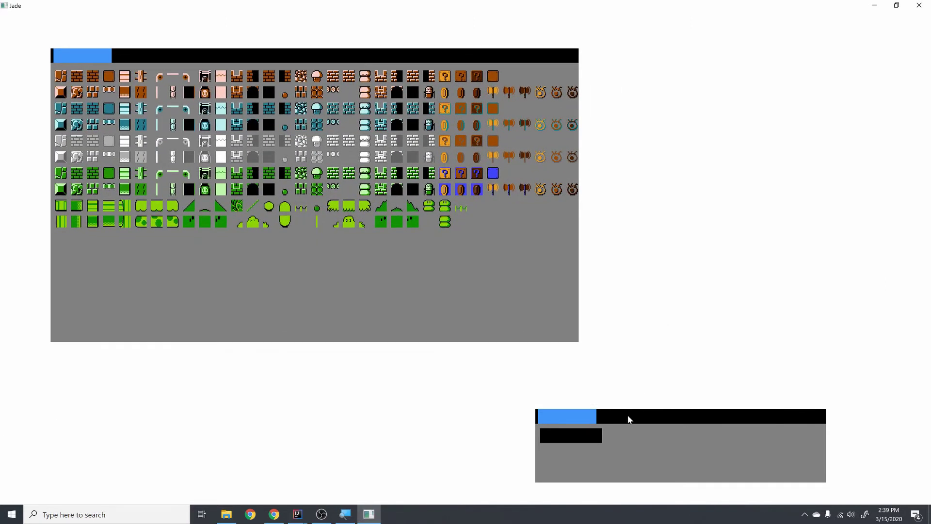
pyautogui.moveTo(629, 419); pyautogui.dragTo(713, 78)
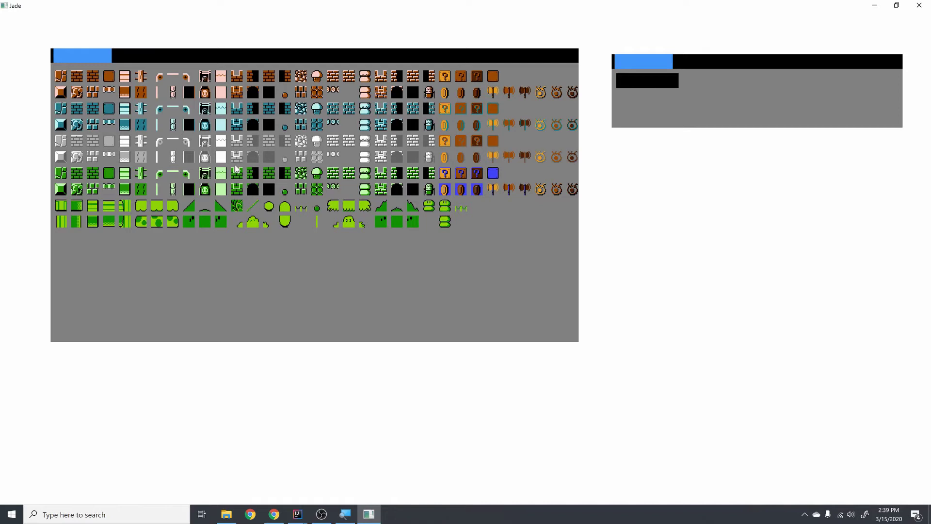
pyautogui.moveTo(279, 63); pyautogui.dragTo(272, 49)
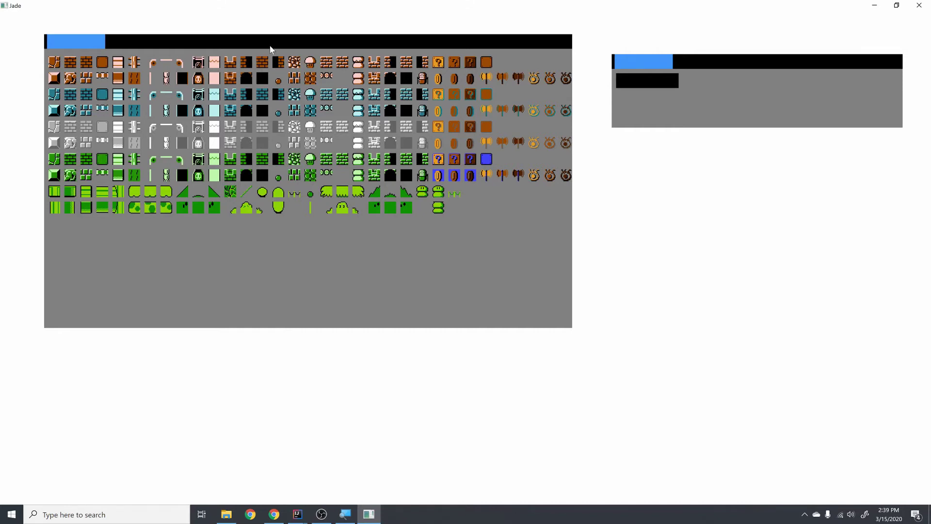
pyautogui.moveTo(270, 49); pyautogui.dragTo(256, 47)
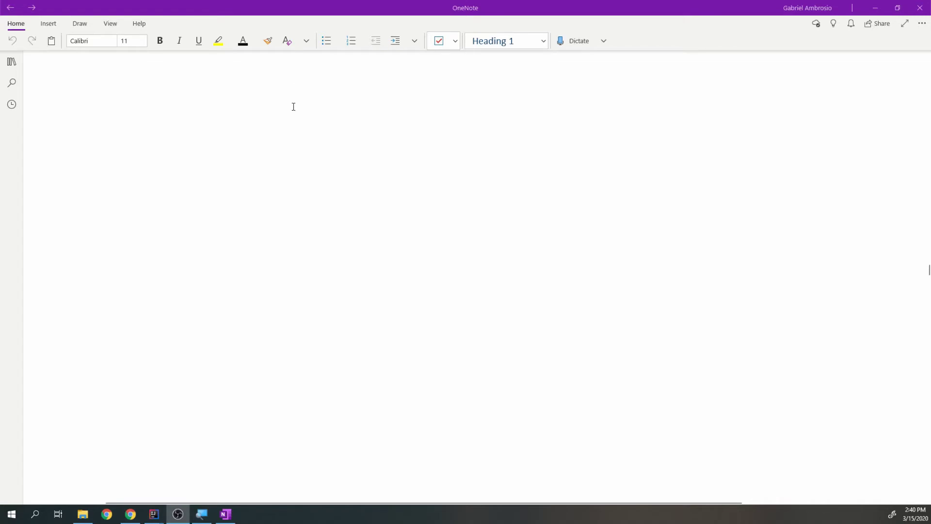
# With the pen, draw a diagonally split square, an oval around it, and an arrow to 'Quad'
pyautogui.click(192, 111)
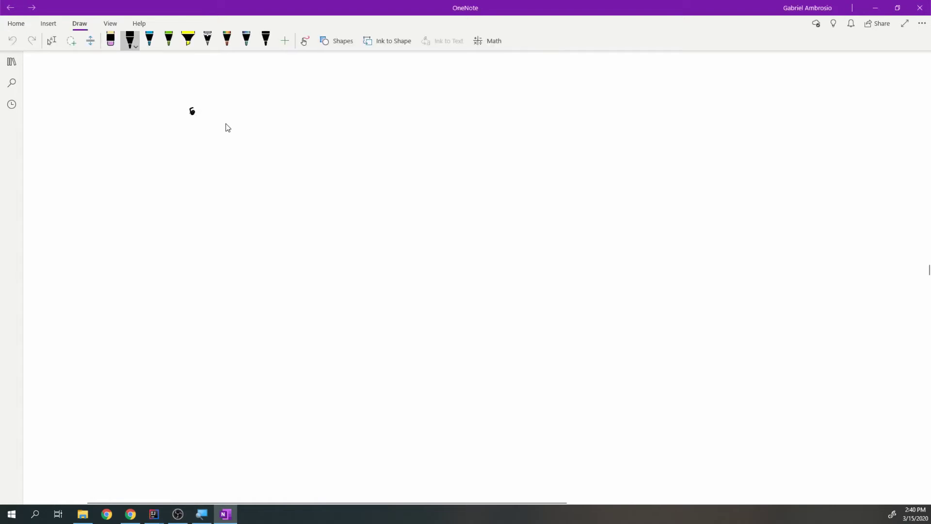
pyautogui.click(233, 161)
pyautogui.click(190, 164)
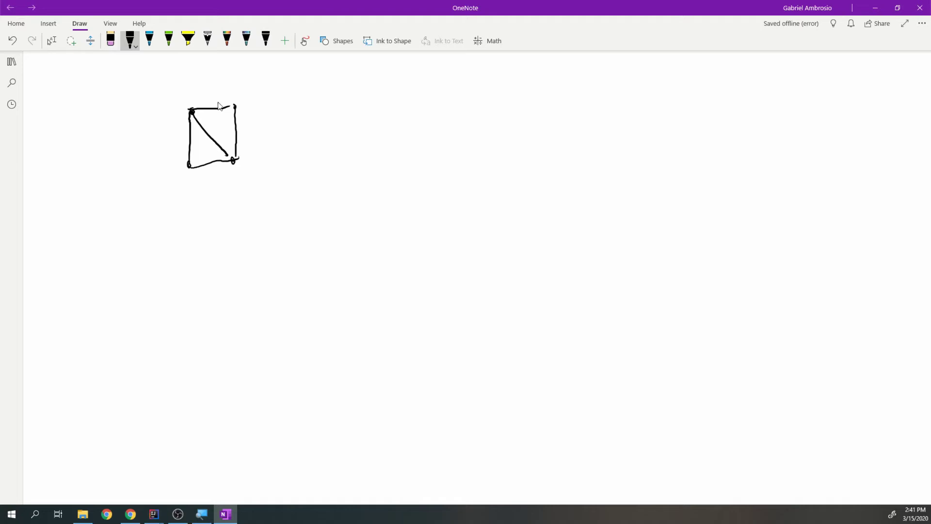
pyautogui.moveTo(214, 81)
pyautogui.mouseDown()
pyautogui.moveTo(166, 140)
pyautogui.moveTo(220, 91)
pyautogui.mouseUp()
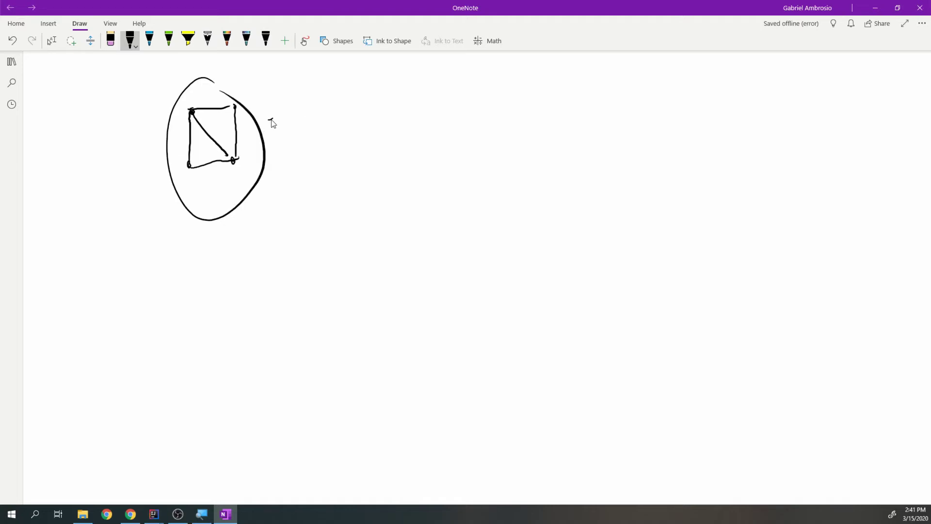
pyautogui.moveTo(268, 119)
pyautogui.mouseDown()
pyautogui.moveTo(290, 110)
pyautogui.moveTo(294, 125)
pyautogui.moveTo(298, 108)
pyautogui.moveTo(336, 107)
pyautogui.mouseUp()
pyautogui.moveTo(343, 107); pyautogui.dragTo(353, 95)
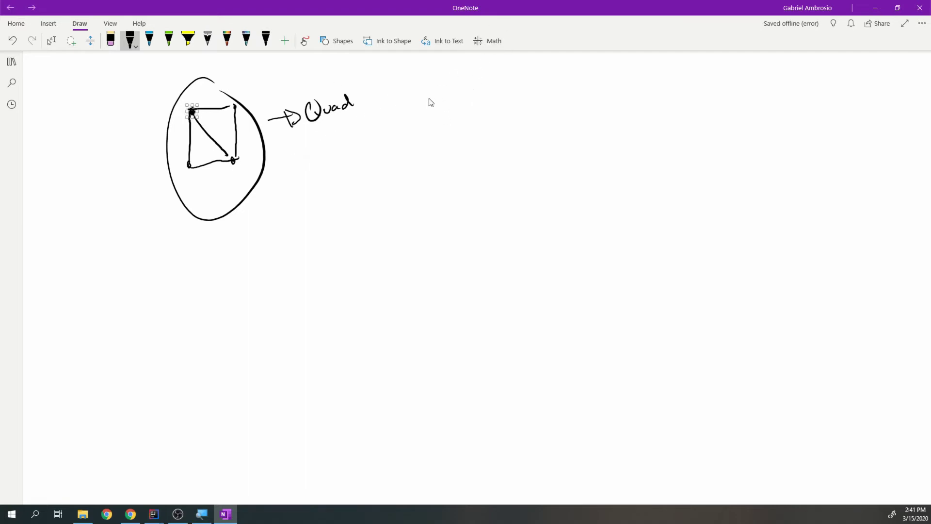
# Handwrite 'glDrawElements(...)' on the right, write 4 under Quad, and underline the call
pyautogui.moveTo(435, 91)
pyautogui.mouseDown()
pyautogui.moveTo(424, 109)
pyautogui.moveTo(477, 89)
pyautogui.mouseUp()
pyautogui.moveTo(473, 84); pyautogui.dragTo(481, 89)
pyautogui.moveTo(487, 79)
pyautogui.mouseDown()
pyautogui.moveTo(490, 95)
pyautogui.moveTo(521, 92)
pyautogui.mouseUp()
pyautogui.moveTo(517, 87); pyautogui.dragTo(527, 86)
pyautogui.moveTo(531, 82)
pyautogui.mouseDown()
pyautogui.moveTo(529, 92)
pyautogui.moveTo(578, 83)
pyautogui.mouseUp()
pyautogui.click(559, 82)
pyautogui.click(566, 81)
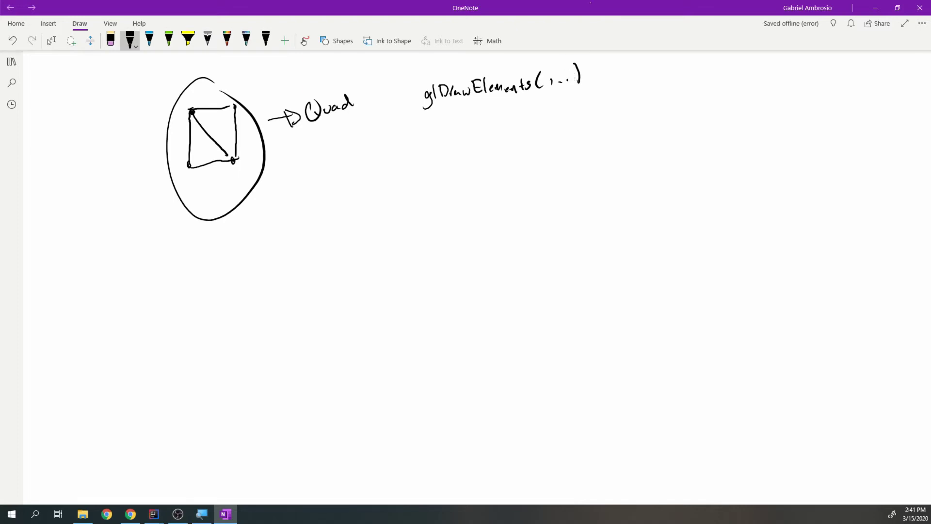
pyautogui.moveTo(331, 127)
pyautogui.mouseDown()
pyautogui.moveTo(333, 146)
pyautogui.moveTo(335, 138)
pyautogui.mouseUp()
pyautogui.moveTo(429, 115); pyautogui.dragTo(606, 101)
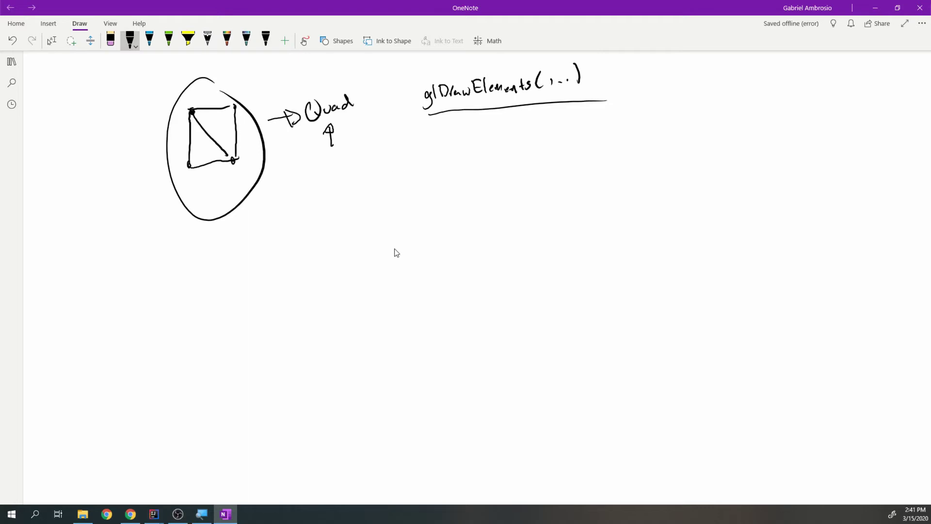
# Draw a large screen rectangle with small quads inside it
pyautogui.moveTo(343, 191)
pyautogui.mouseDown()
pyautogui.moveTo(344, 359)
pyautogui.moveTo(635, 361)
pyautogui.mouseUp()
pyautogui.moveTo(343, 372); pyautogui.dragTo(661, 356)
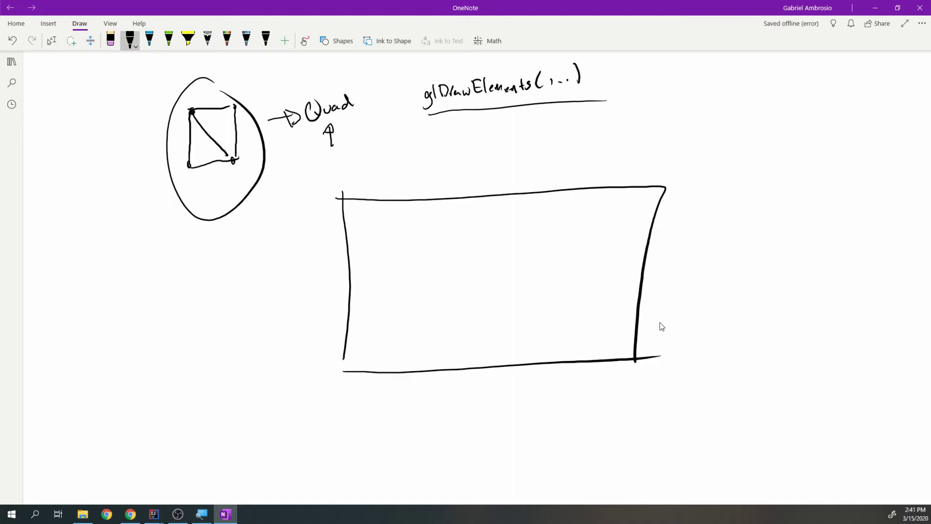
pyautogui.moveTo(405, 305)
pyautogui.mouseDown()
pyautogui.moveTo(403, 316)
pyautogui.moveTo(436, 316)
pyautogui.mouseUp()
# Write 100 at the upper right with arrows pointing to the depth value -1
pyautogui.moveTo(717, 92); pyautogui.dragTo(718, 104)
pyautogui.moveTo(728, 90)
pyautogui.mouseDown()
pyautogui.moveTo(725, 103)
pyautogui.moveTo(729, 90)
pyautogui.mouseUp()
pyautogui.moveTo(743, 90); pyautogui.dragTo(742, 91)
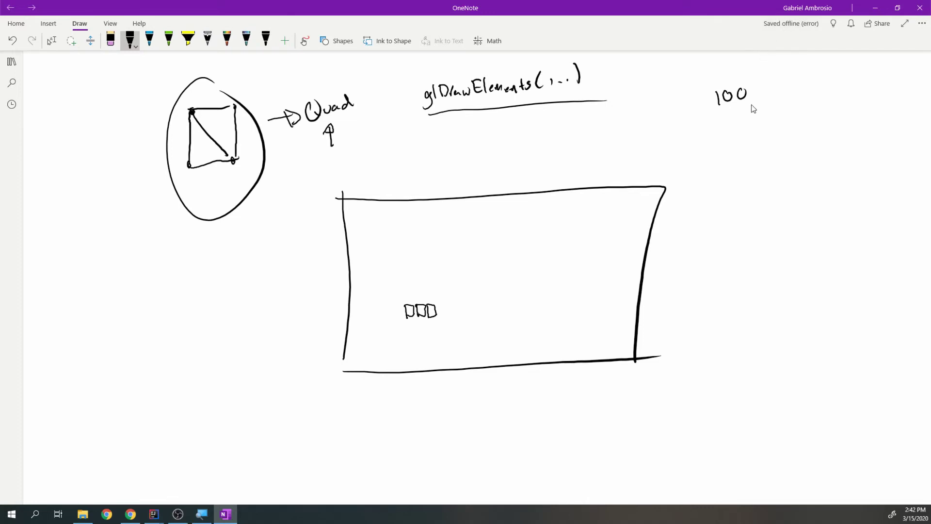
pyautogui.moveTo(760, 95); pyautogui.dragTo(783, 66)
pyautogui.moveTo(790, 61)
pyautogui.mouseDown()
pyautogui.moveTo(795, 116)
pyautogui.moveTo(775, 125)
pyautogui.mouseUp()
pyautogui.moveTo(767, 67); pyautogui.dragTo(752, 75)
# Draw a small window inside the screen rectangle and label the depth values Game and UI with -1, 0, 1
pyautogui.moveTo(367, 224)
pyautogui.mouseDown()
pyautogui.moveTo(372, 266)
pyautogui.moveTo(384, 232)
pyautogui.moveTo(436, 234)
pyautogui.moveTo(442, 265)
pyautogui.moveTo(384, 282)
pyautogui.moveTo(376, 275)
pyautogui.moveTo(401, 243)
pyautogui.moveTo(435, 249)
pyautogui.mouseUp()
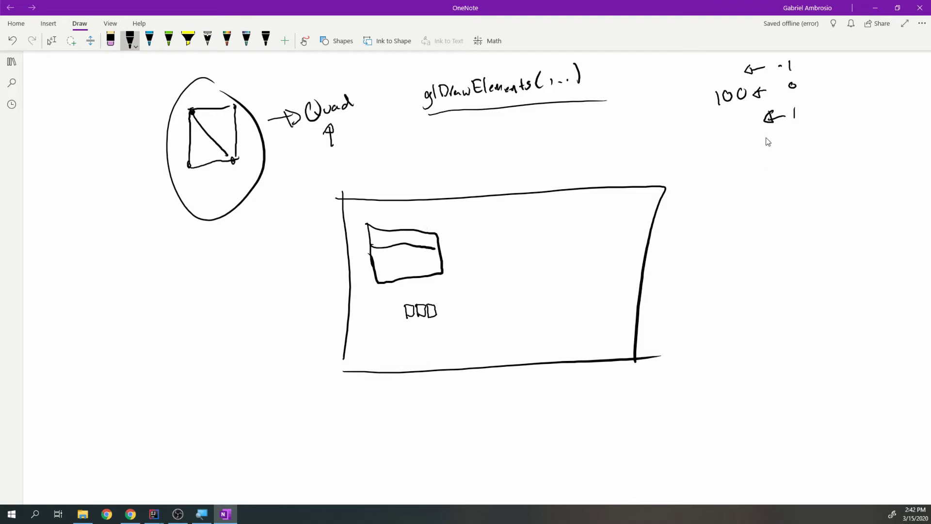
pyautogui.moveTo(831, 79)
pyautogui.mouseDown()
pyautogui.moveTo(824, 95)
pyautogui.moveTo(861, 92)
pyautogui.mouseUp()
pyautogui.moveTo(818, 162)
pyautogui.mouseDown()
pyautogui.moveTo(834, 160)
pyautogui.moveTo(840, 175)
pyautogui.mouseUp()
pyautogui.moveTo(777, 172); pyautogui.dragTo(784, 171)
pyautogui.moveTo(794, 163); pyautogui.dragTo(796, 221)
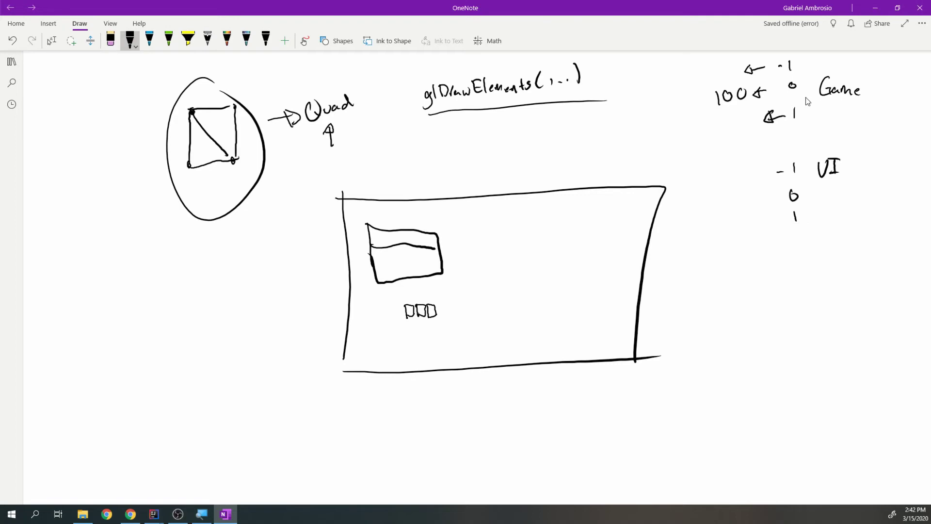
# Retrace the small window's edges and add tick marks after the Game and UI values
pyautogui.moveTo(367, 224); pyautogui.dragTo(371, 250)
pyautogui.moveTo(435, 248); pyautogui.dragTo(437, 234)
pyautogui.moveTo(798, 59); pyautogui.dragTo(802, 58)
pyautogui.moveTo(800, 79); pyautogui.dragTo(805, 106)
pyautogui.moveTo(804, 167); pyautogui.dragTo(809, 188)
pyautogui.moveTo(807, 210); pyautogui.dragTo(812, 209)
# Underline the Game values, write Shader, draw a double-bordered second window, and add an arrow under the quad
pyautogui.moveTo(744, 136); pyautogui.dragTo(862, 122)
pyautogui.moveTo(780, 255)
pyautogui.mouseDown()
pyautogui.moveTo(773, 271)
pyautogui.moveTo(817, 268)
pyautogui.moveTo(826, 257)
pyautogui.mouseUp()
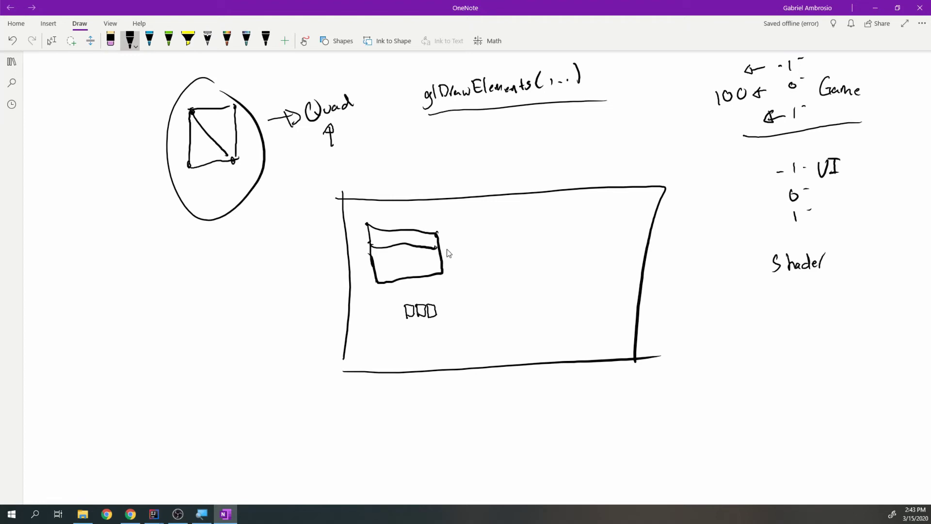
pyautogui.moveTo(514, 222)
pyautogui.mouseDown()
pyautogui.moveTo(517, 251)
pyautogui.moveTo(580, 256)
pyautogui.moveTo(578, 219)
pyautogui.moveTo(509, 220)
pyautogui.moveTo(562, 219)
pyautogui.mouseUp()
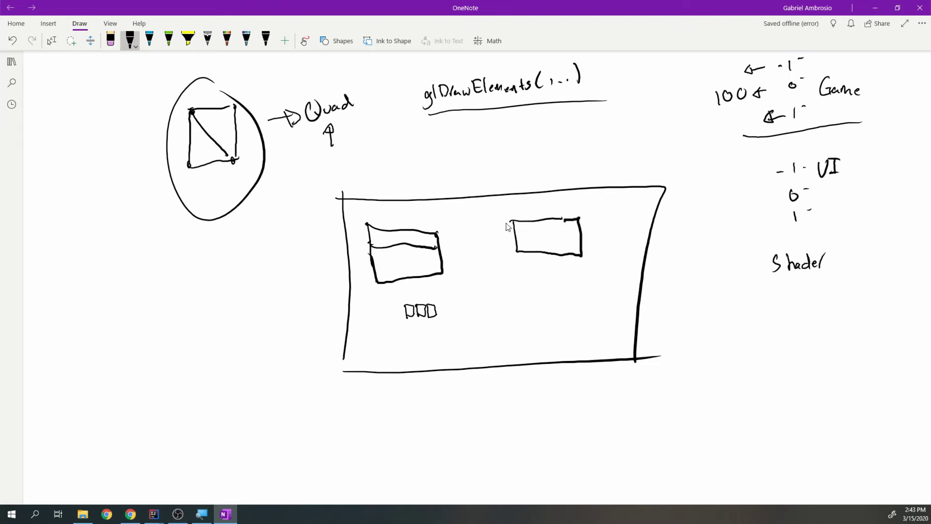
pyautogui.moveTo(505, 216)
pyautogui.mouseDown()
pyautogui.moveTo(512, 266)
pyautogui.moveTo(590, 268)
pyautogui.moveTo(591, 211)
pyautogui.moveTo(540, 206)
pyautogui.moveTo(504, 216)
pyautogui.moveTo(507, 232)
pyautogui.mouseUp()
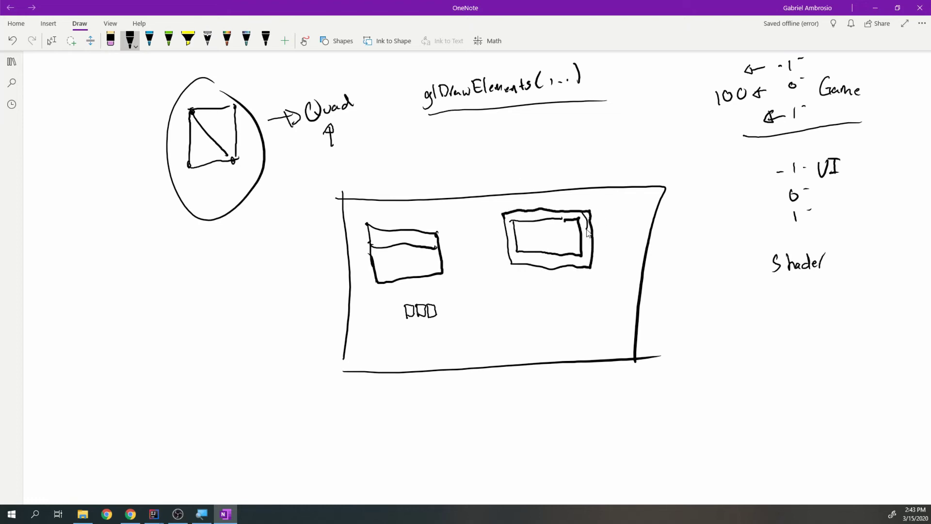
pyautogui.moveTo(588, 213); pyautogui.dragTo(589, 234)
pyautogui.moveTo(239, 247)
pyautogui.mouseDown()
pyautogui.moveTo(242, 189)
pyautogui.moveTo(228, 190)
pyautogui.mouseUp()
# Below the screen sketch, draw a box in black pen containing the letters A B C D E
pyautogui.scroll(-6, 525, 258)
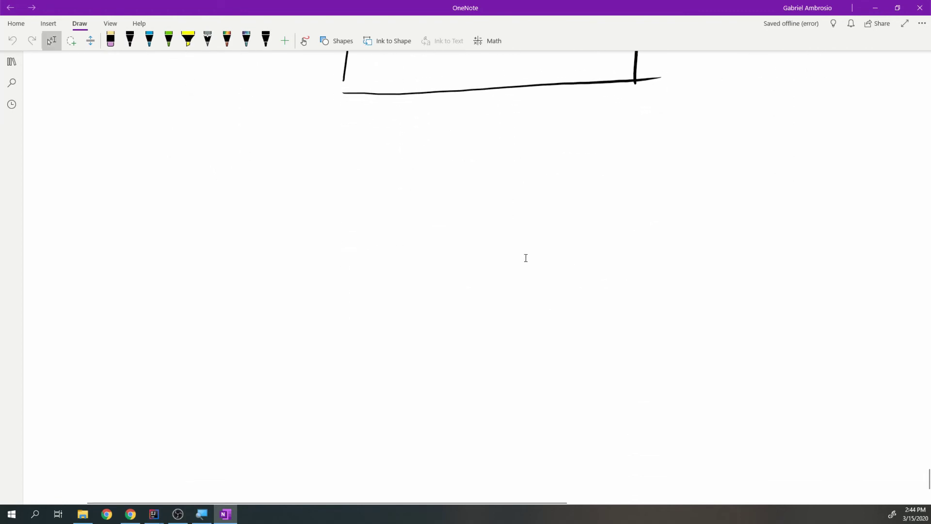
pyautogui.click(130, 41)
pyautogui.moveTo(129, 126)
pyautogui.mouseDown()
pyautogui.moveTo(135, 229)
pyautogui.moveTo(290, 132)
pyautogui.moveTo(317, 236)
pyautogui.mouseUp()
pyautogui.moveTo(132, 238)
pyautogui.mouseDown()
pyautogui.moveTo(305, 245)
pyautogui.moveTo(322, 219)
pyautogui.mouseUp()
pyautogui.moveTo(141, 150); pyautogui.dragTo(194, 151)
pyautogui.moveTo(193, 138)
pyautogui.mouseDown()
pyautogui.moveTo(194, 150)
pyautogui.moveTo(215, 138)
pyautogui.moveTo(215, 152)
pyautogui.mouseUp()
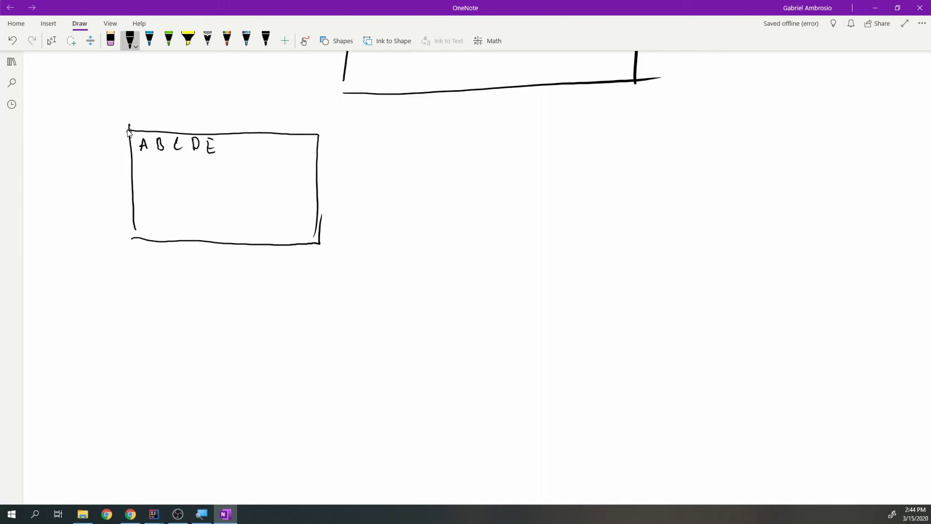
# Add ink dots beside the letters and a dot grid to the right, labelled A and B
pyautogui.click(130, 153)
pyautogui.click(149, 156)
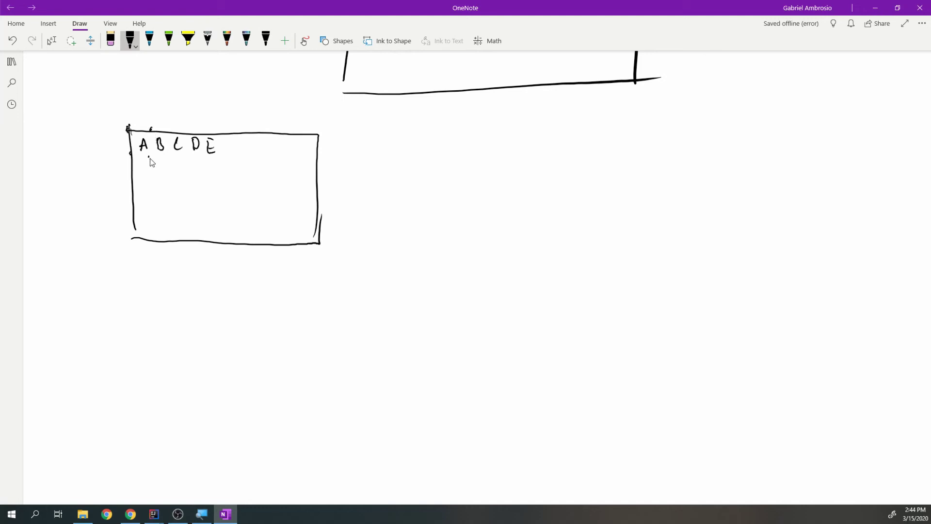
pyautogui.click(417, 147)
pyautogui.click(416, 165)
pyautogui.click(441, 147)
pyautogui.click(441, 164)
pyautogui.click(460, 144)
pyautogui.click(461, 163)
pyautogui.moveTo(426, 165)
pyautogui.mouseDown()
pyautogui.moveTo(451, 153)
pyautogui.moveTo(454, 166)
pyautogui.mouseUp()
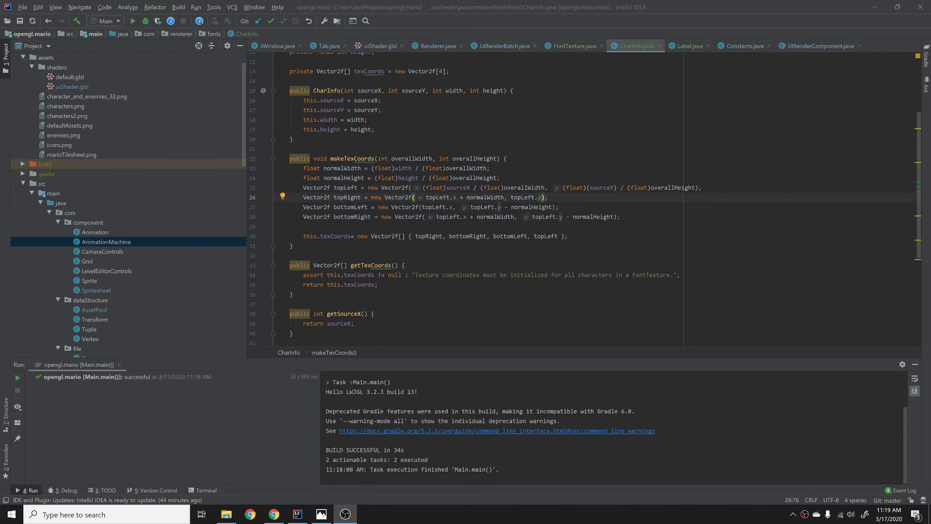
# Switch back to IntelliJ IDEA's code editor
pyautogui.click(621, 217)
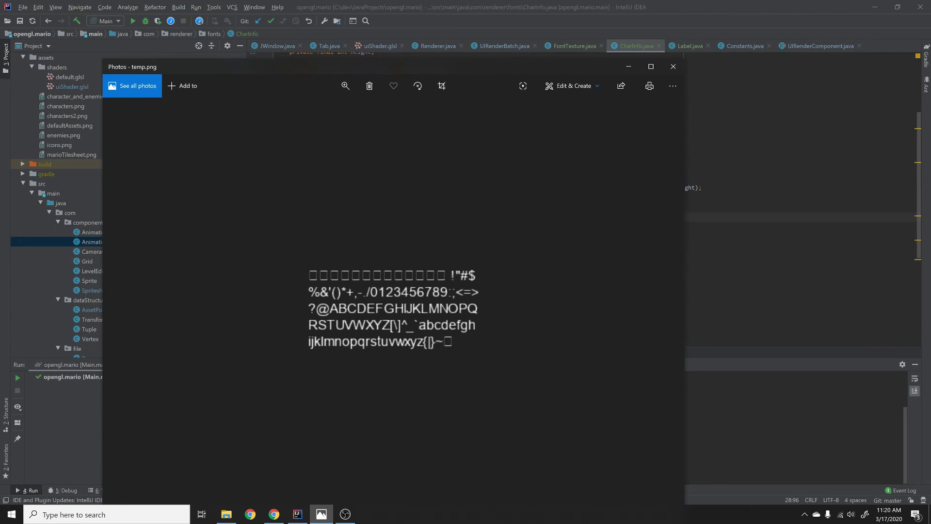
# Close the font atlas viewer and go to the bottom-corner texture-coordinate lines in makeTexCoords
pyautogui.hotkey('alt', 'F4')
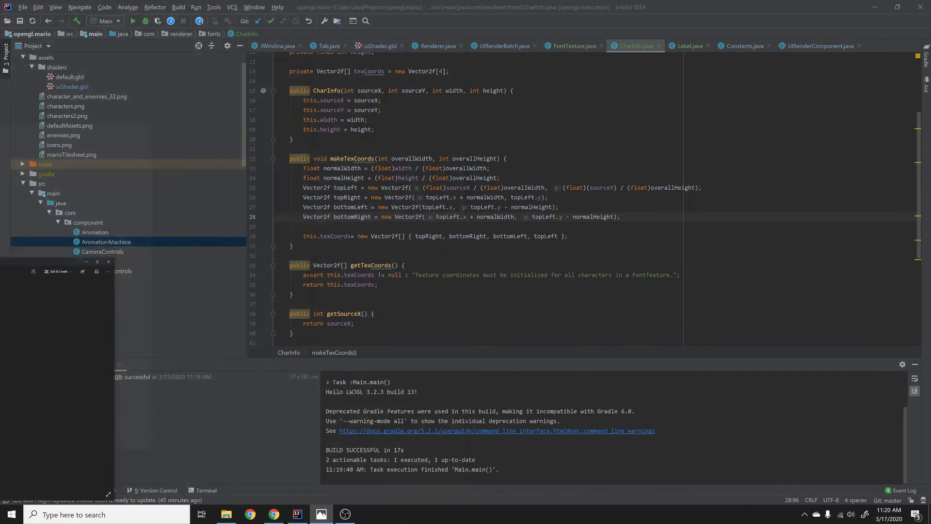
pyautogui.click(500, 217)
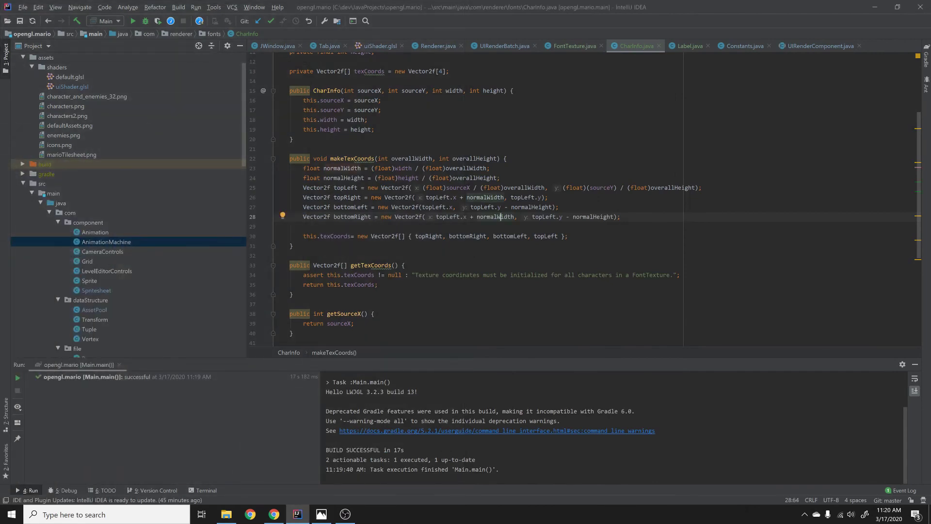
pyautogui.click(294, 246)
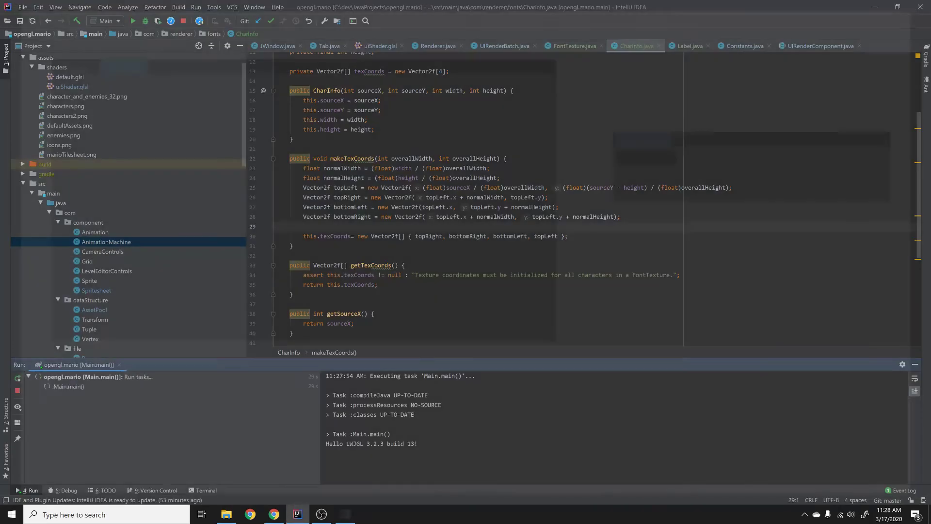
# Uncomment the Blocks tile loop and Prefabs button lines in LevelEditorScene, then run with Shift+F10
pyautogui.hotkey('ctrl', '/')
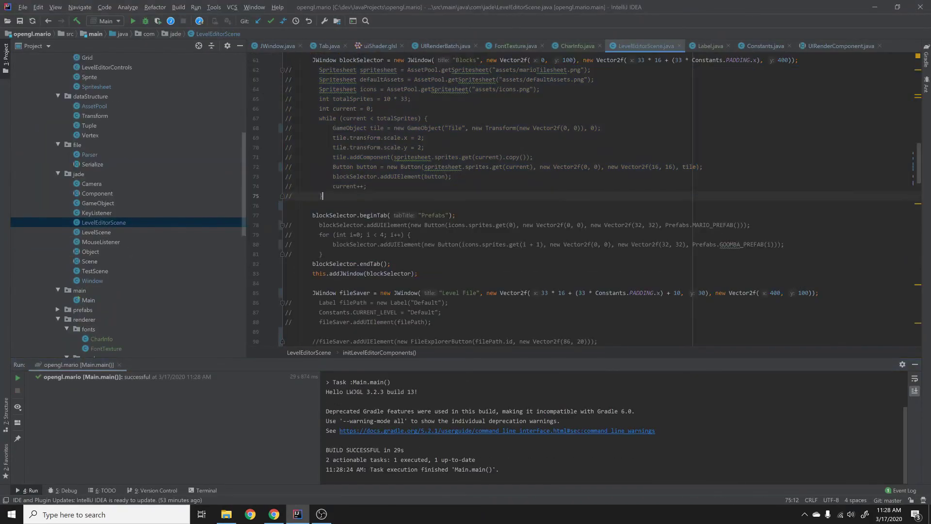
pyautogui.hotkey('ctrl', '/')
pyautogui.hotkey('ctrl', '/')
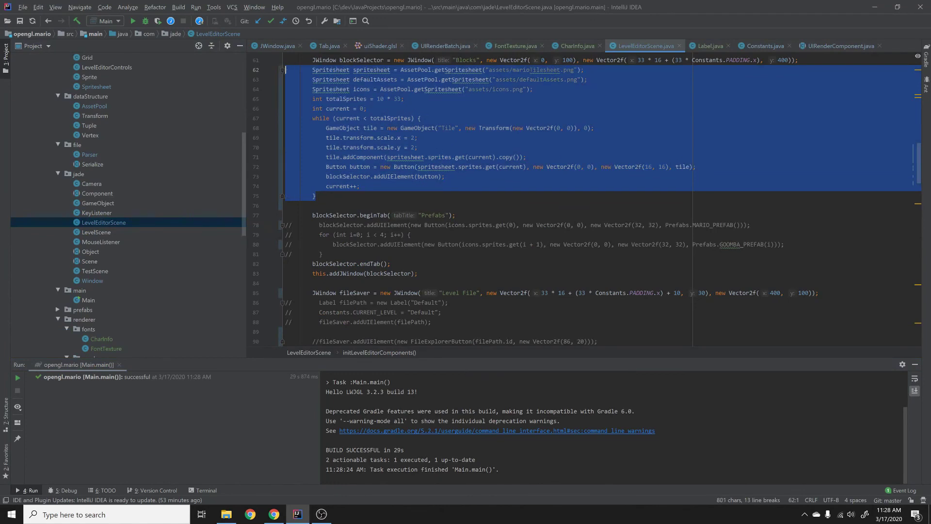
pyautogui.moveTo(323, 254); pyautogui.dragTo(287, 226)
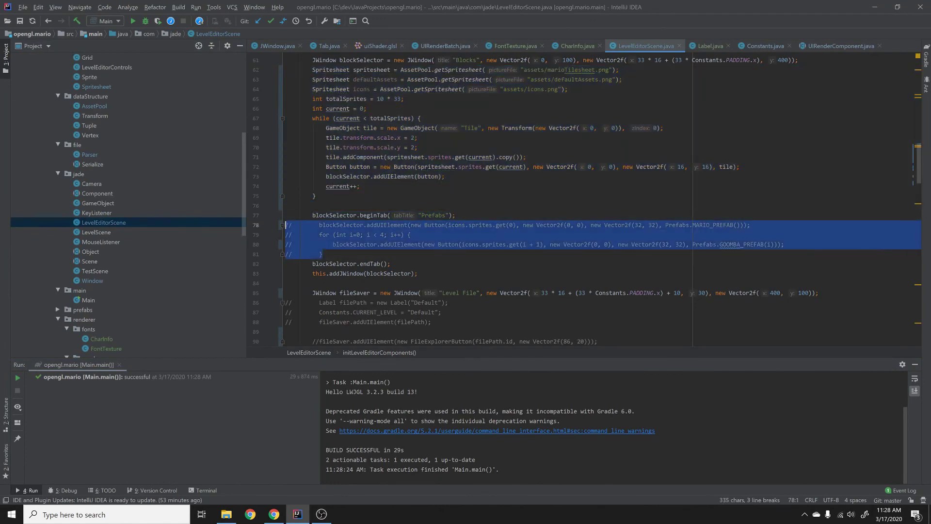
pyautogui.hotkey('ctrl', '/')
pyautogui.hotkey('shift', 'F10')
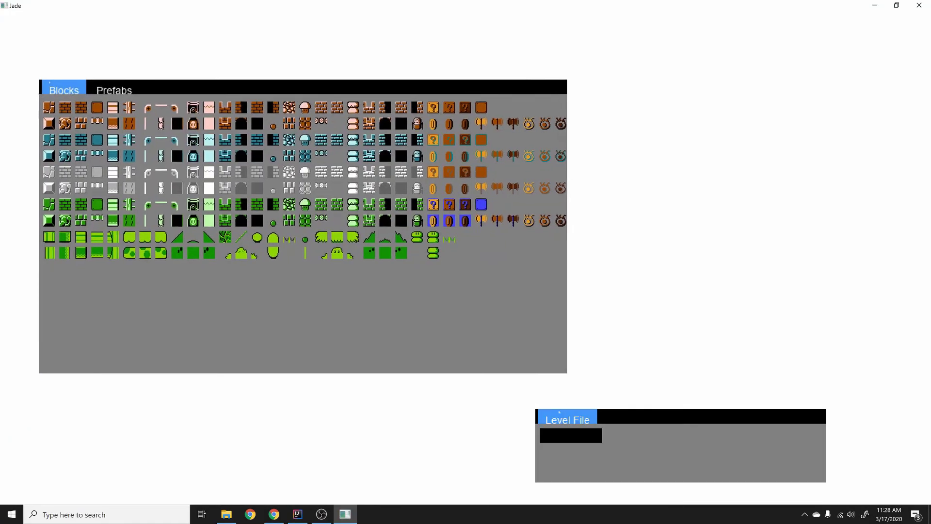
# Check the Prefabs and Blocks tabs, move Level File beside the Blocks panel, and shrink Blocks
pyautogui.click(97, 70)
pyautogui.click(47, 70)
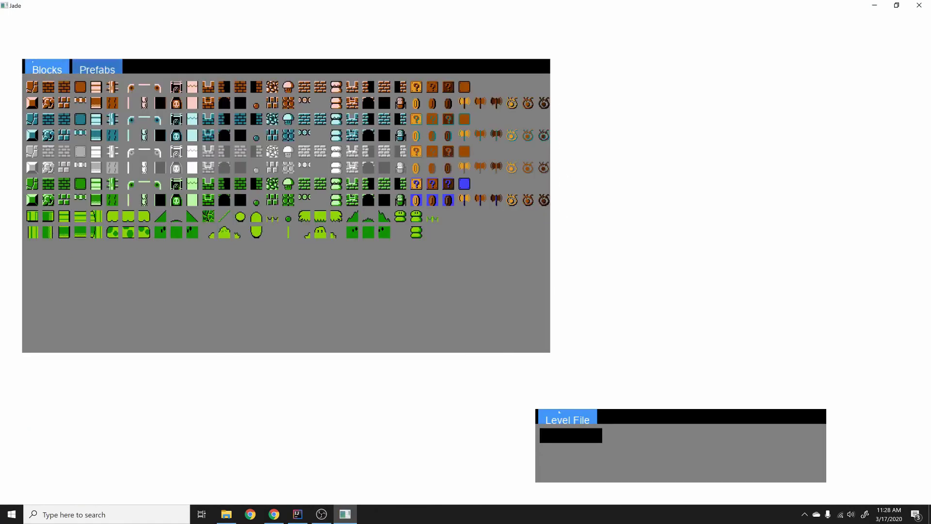
pyautogui.moveTo(47, 70); pyautogui.dragTo(42, 48)
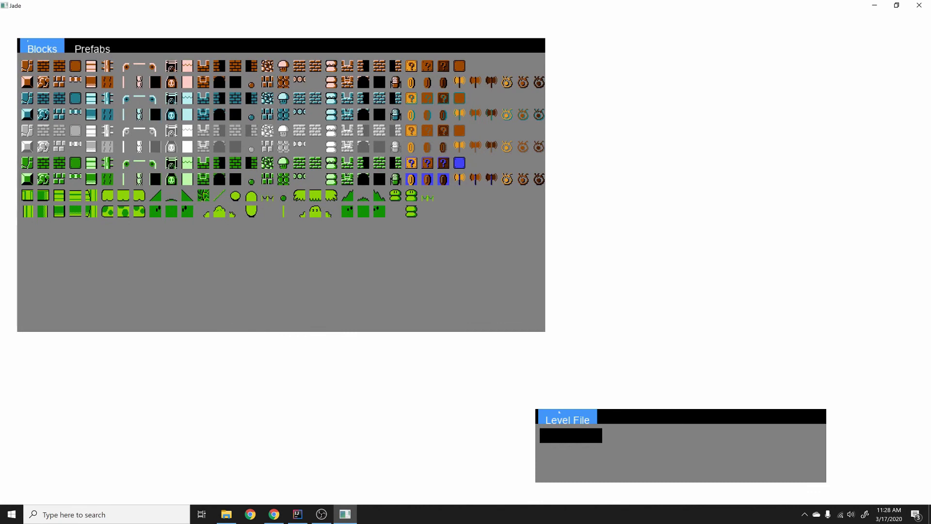
pyautogui.moveTo(631, 416); pyautogui.dragTo(655, 57)
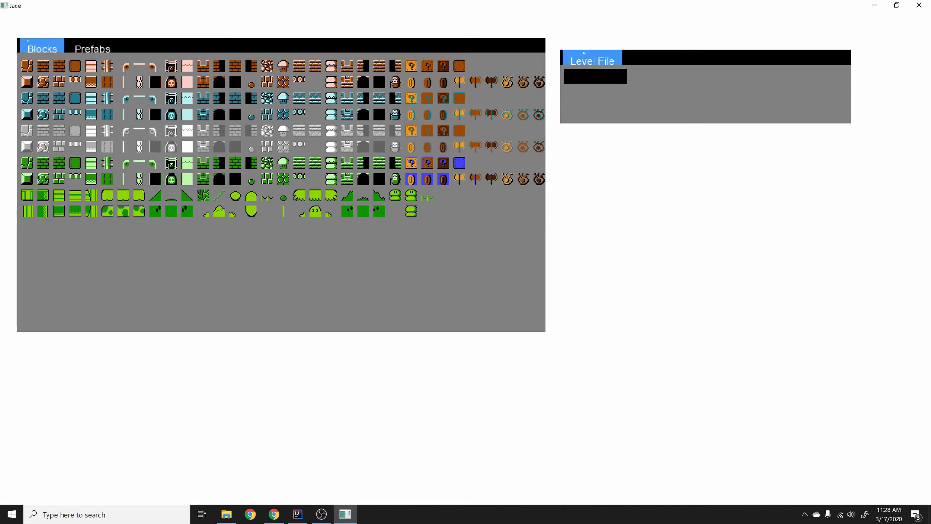
pyautogui.moveTo(545, 331); pyautogui.dragTo(520, 260)
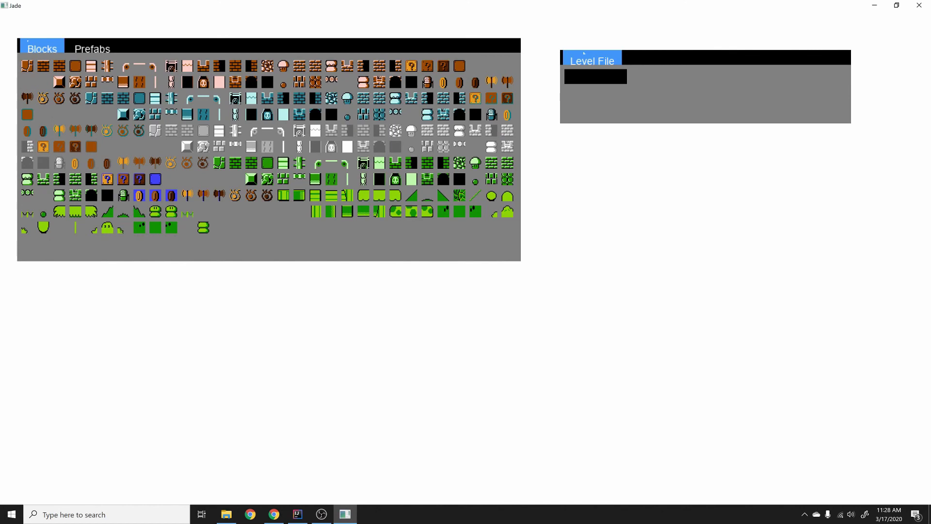
# Nudge the Blocks and Level File panels up and left to sit along the top edge
pyautogui.moveTo(122, 46); pyautogui.dragTo(120, 33)
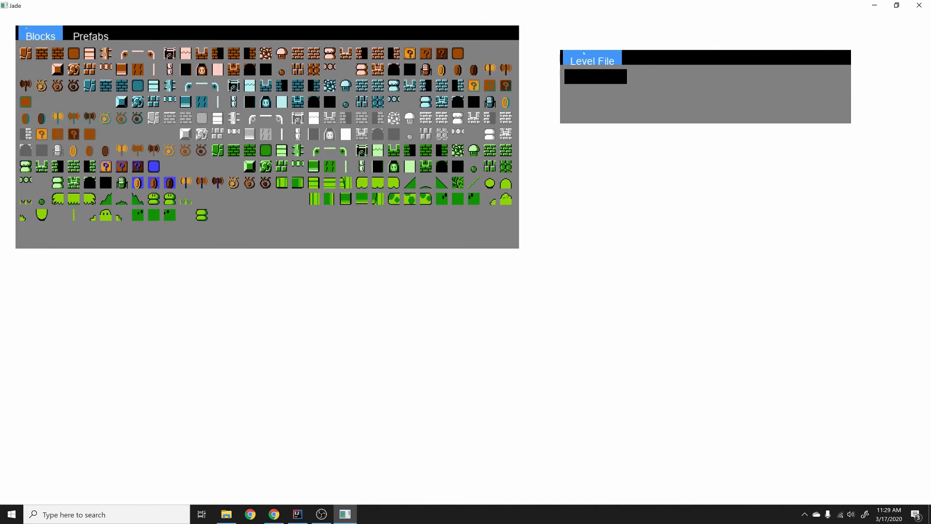
pyautogui.moveTo(727, 57); pyautogui.dragTo(719, 40)
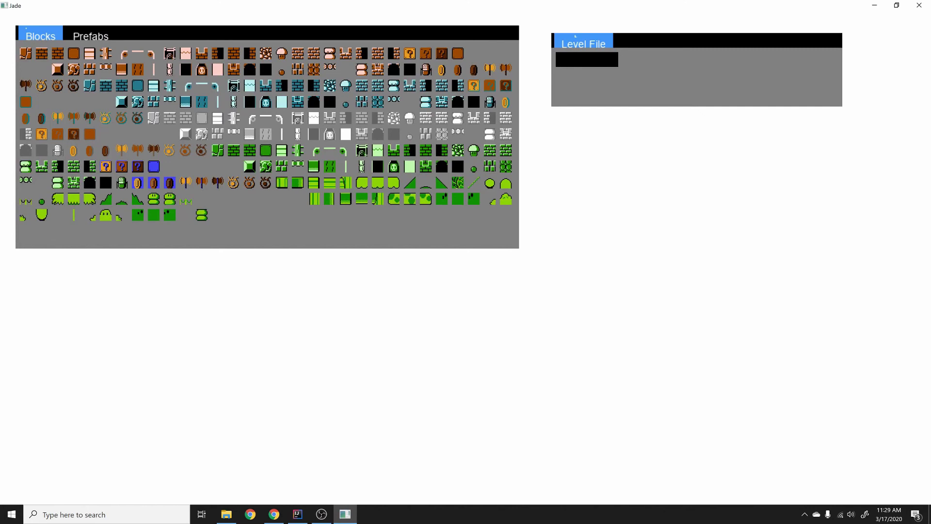
pyautogui.moveTo(120, 33); pyautogui.dragTo(117, 27)
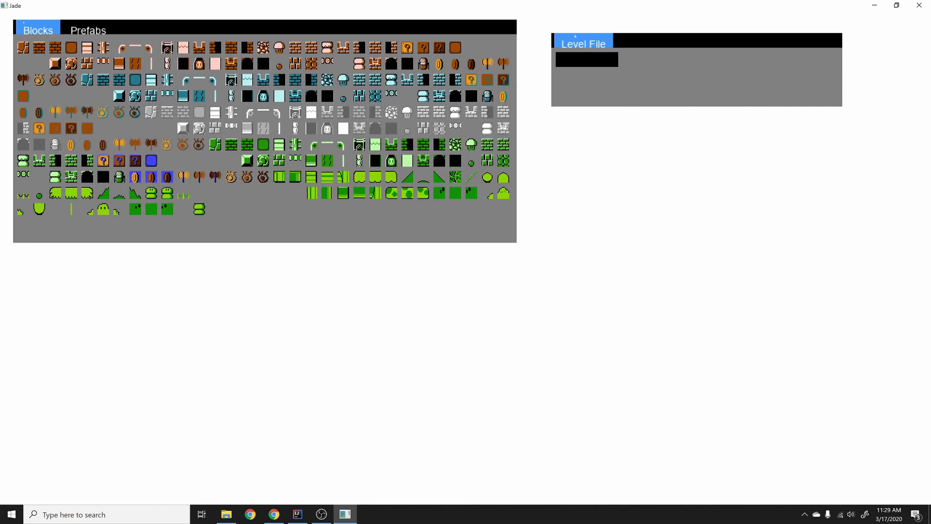
pyautogui.moveTo(118, 28); pyautogui.dragTo(118, 21)
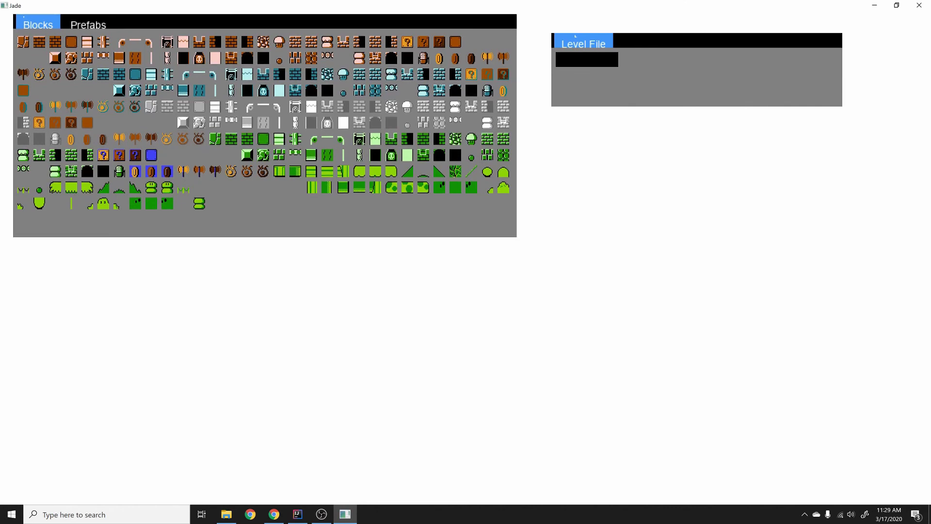
pyautogui.moveTo(575, 36); pyautogui.dragTo(557, 26)
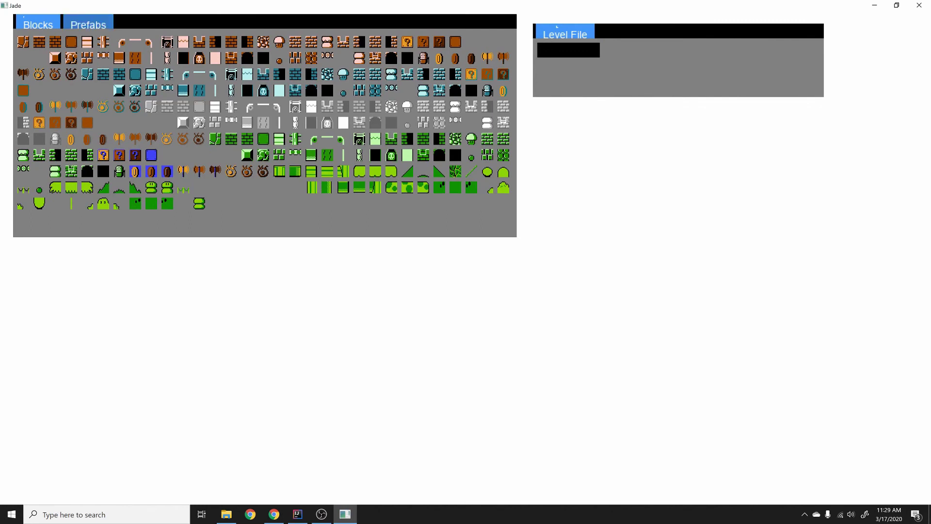
pyautogui.moveTo(88, 24)
pyautogui.mouseDown()
pyautogui.moveTo(79, 25)
pyautogui.moveTo(89, 24)
pyautogui.mouseUp()
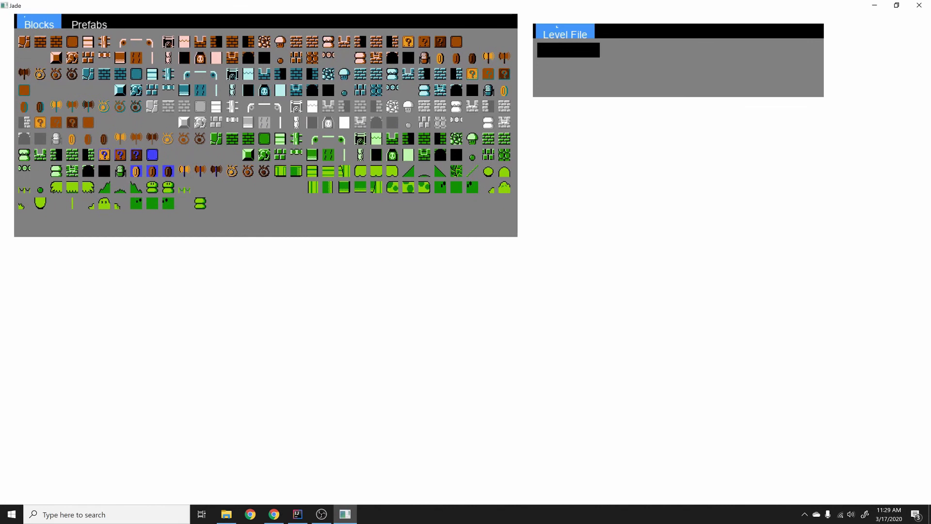